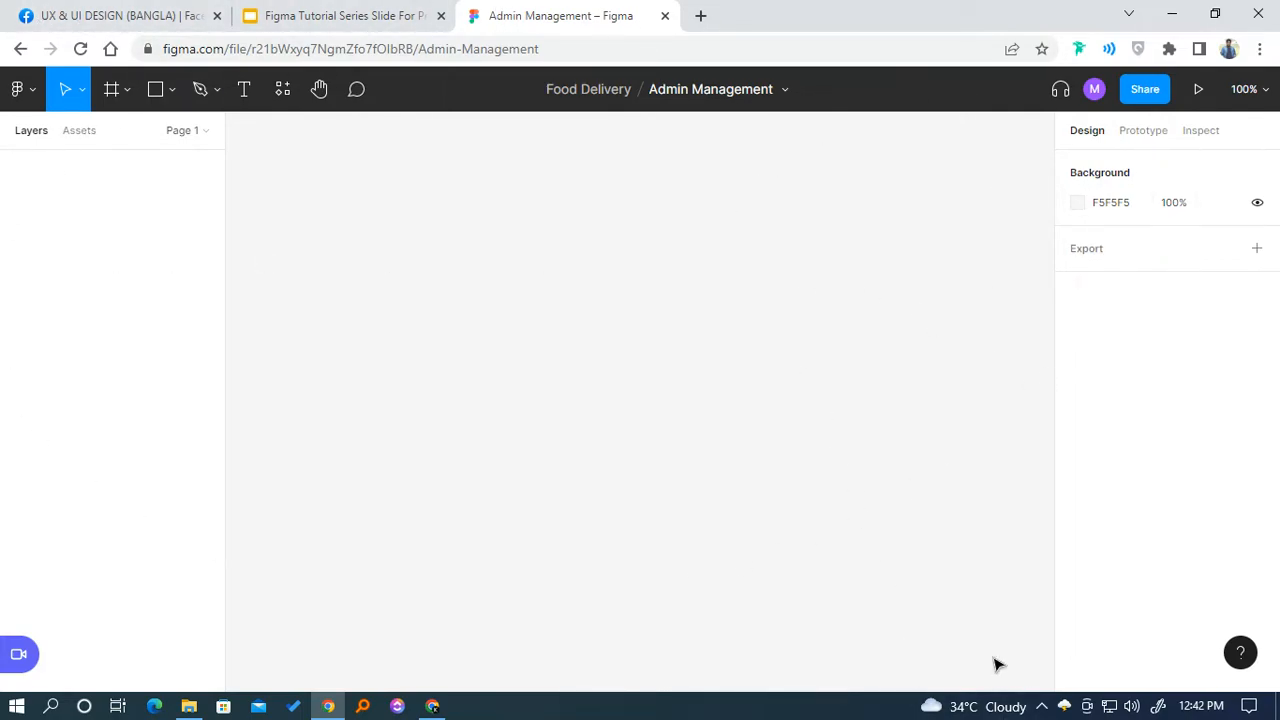
Step: Capture Figma's top toolbar area with CloudShot and outline the main menu and the group of design tools with rectangles
left_click(1064, 706)
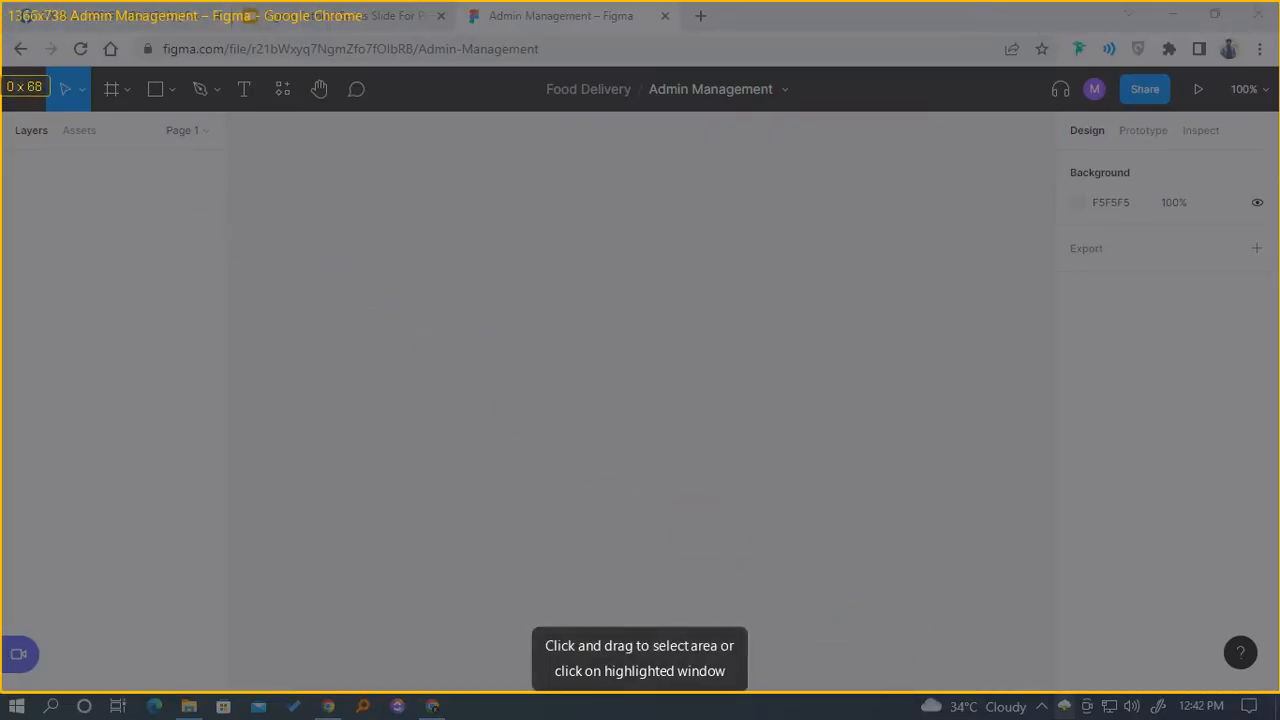
left_click_drag(1, 62, 1278, 116)
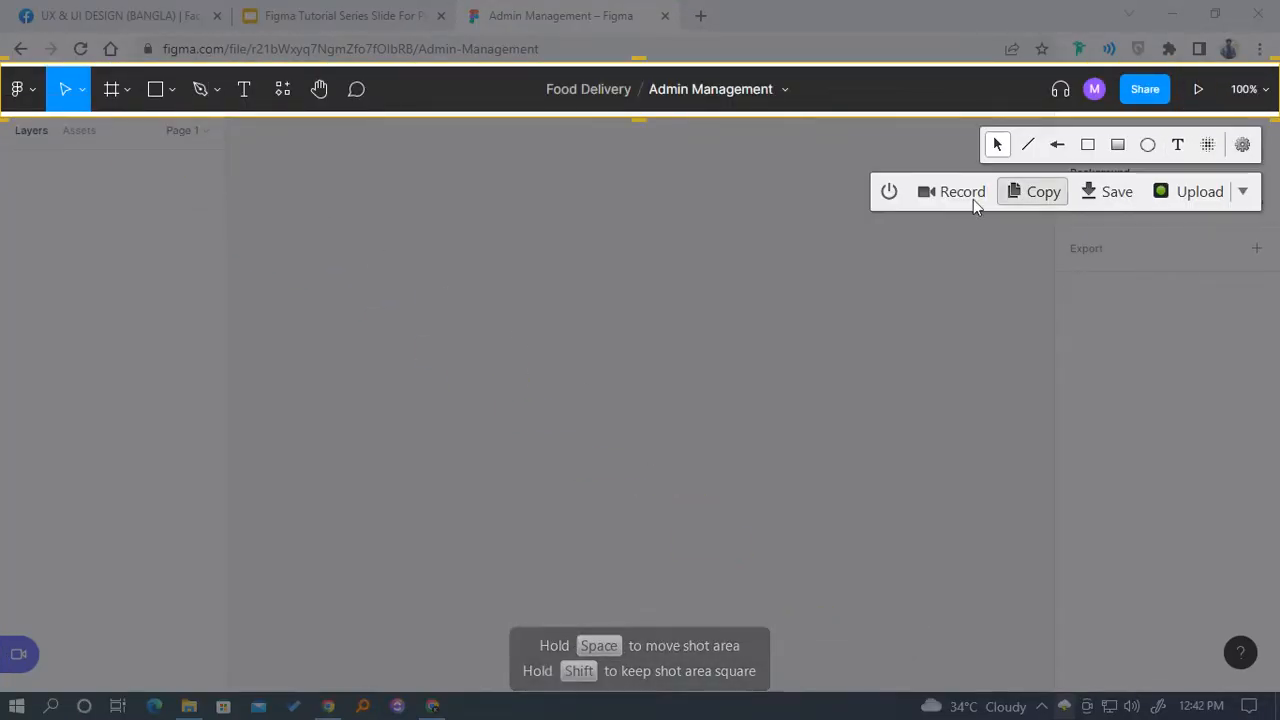
left_click(1087, 144)
left_click_drag(1, 63, 48, 115)
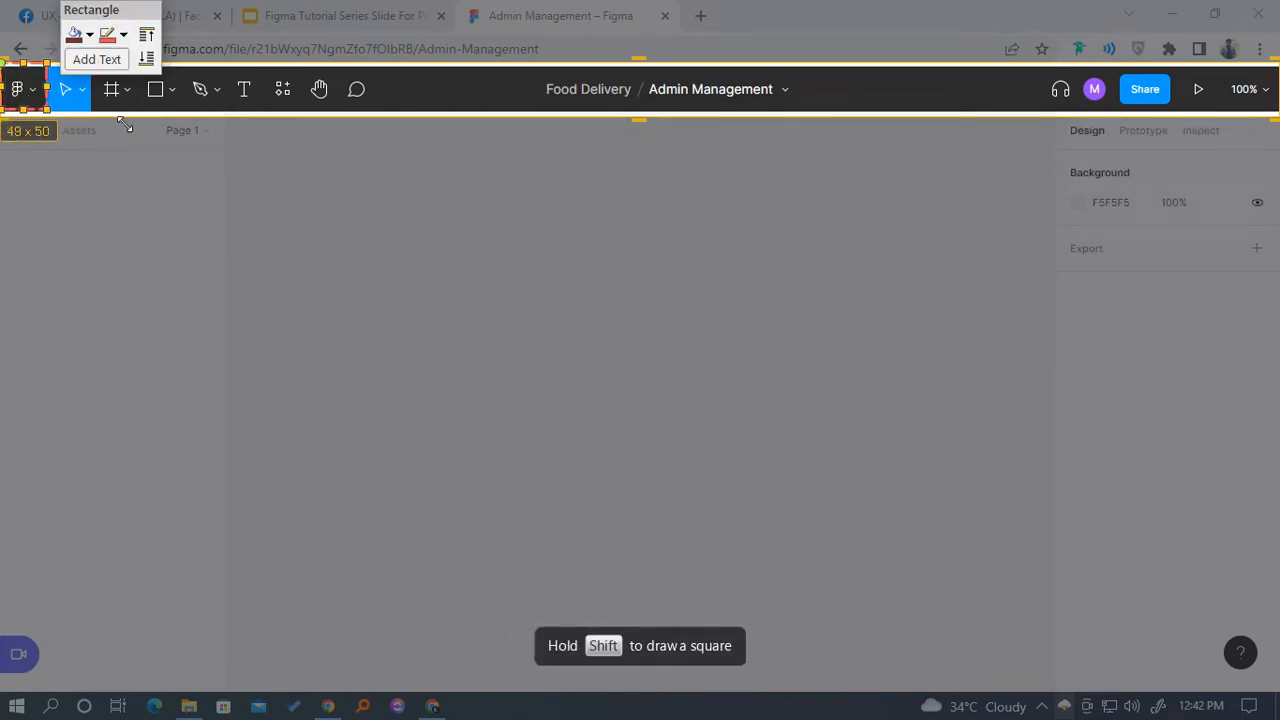
left_click(1079, 152)
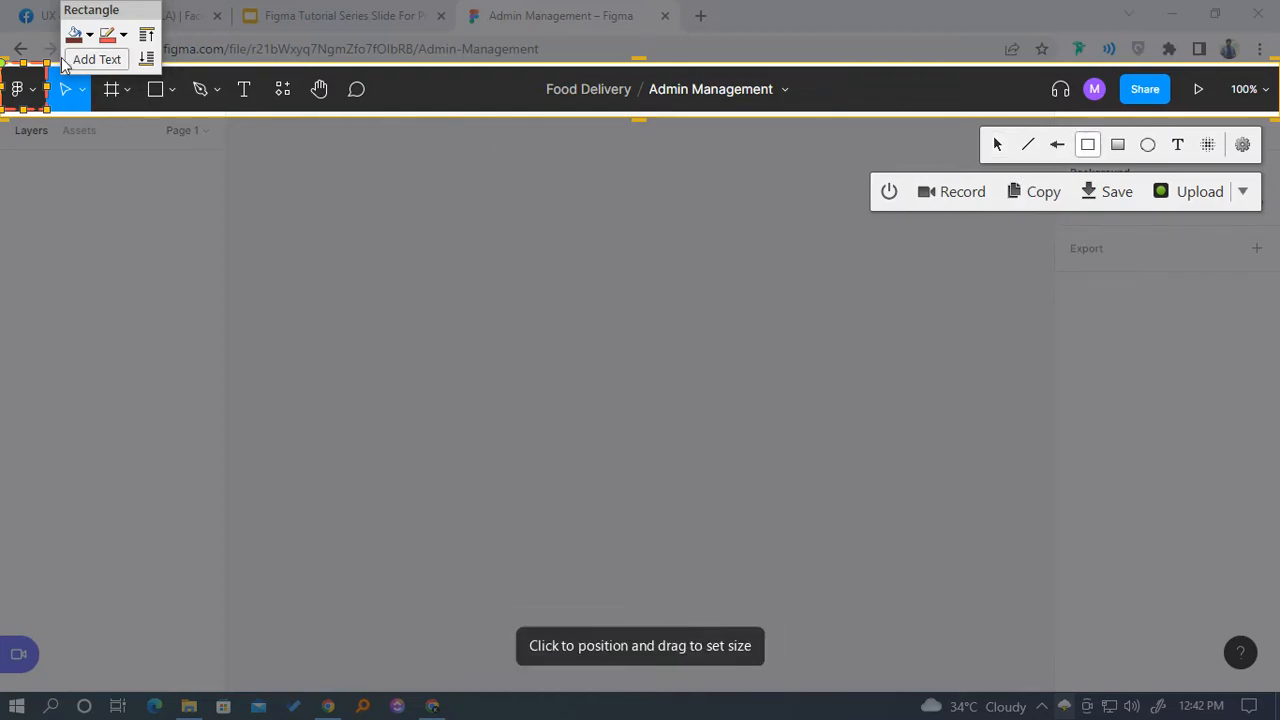
left_click_drag(410, 114, 52, 67)
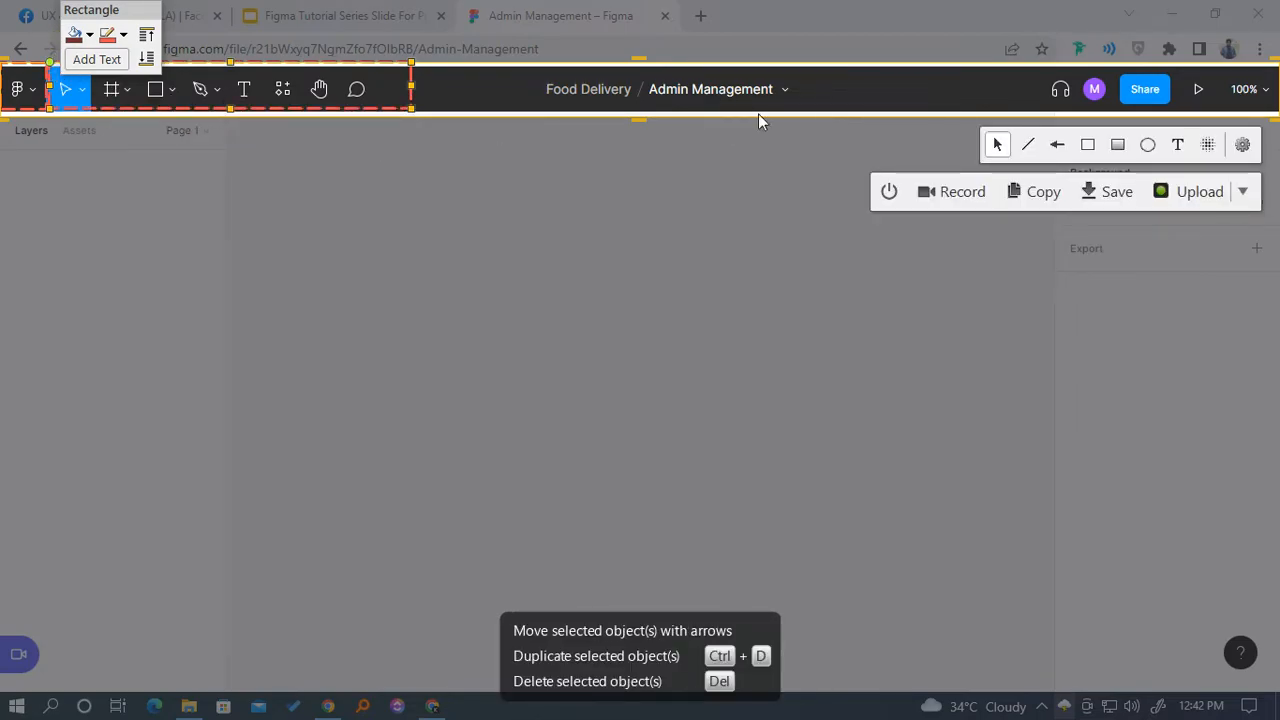
Step: Draw an arrow on the capture pointing at the Admin Management file name
left_click(1087, 145)
left_click(1056, 146)
left_click_drag(683, 112, 768, 243)
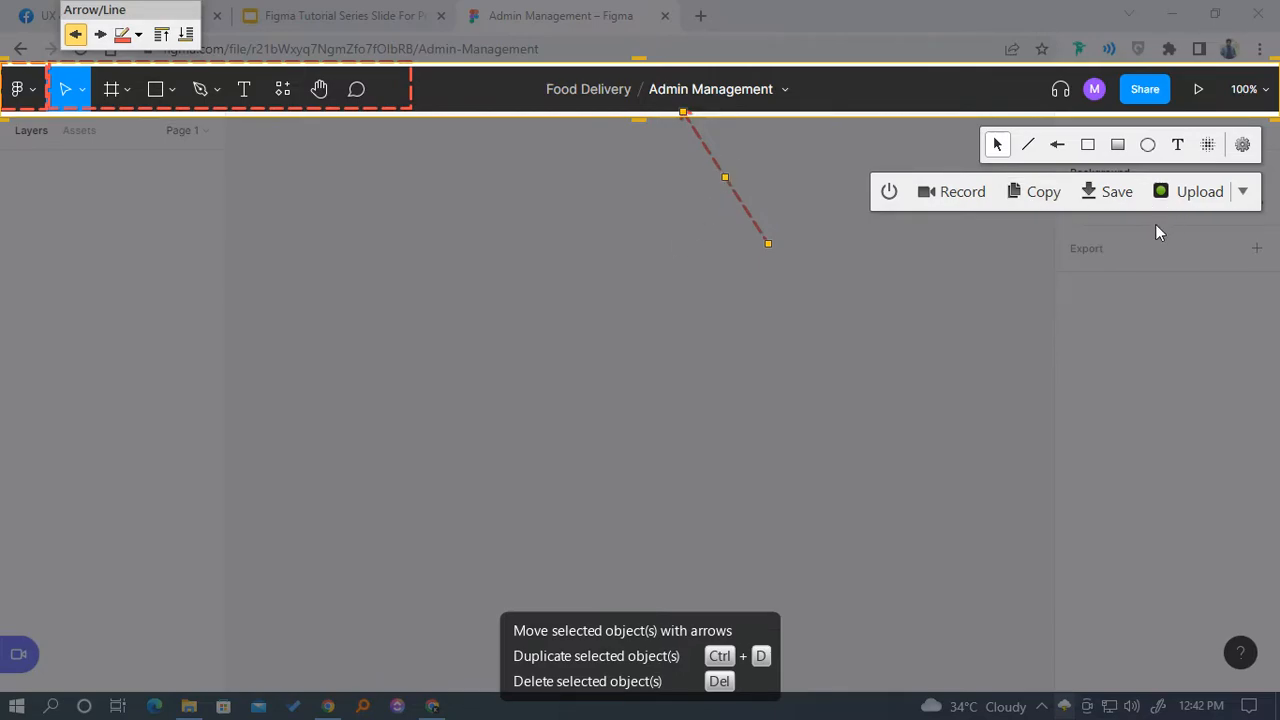
Step: Draw annotation arrows pointing at the headphones icon and the profile avatar
left_click(1057, 144)
mouse_move(1047, 100)
left_mouse_down()
mouse_move(728, 200)
mouse_move(784, 304)
mouse_move(889, 263)
left_mouse_up()
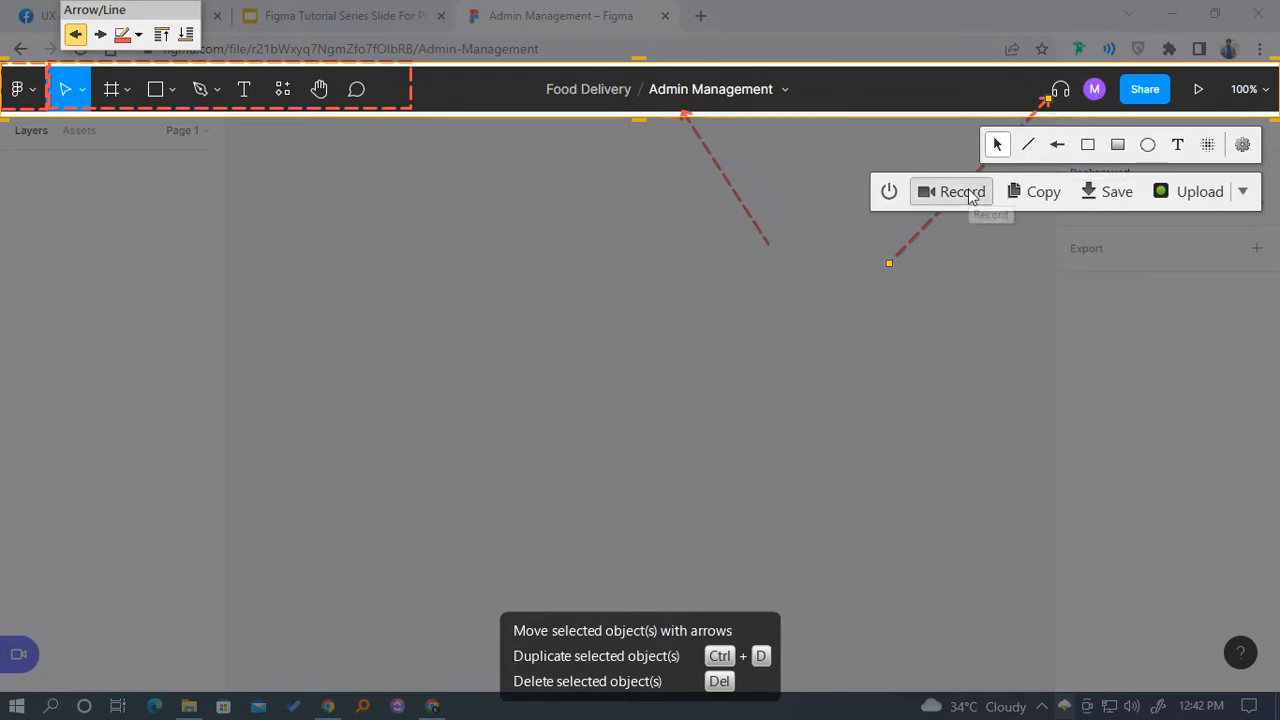
left_click(1056, 144)
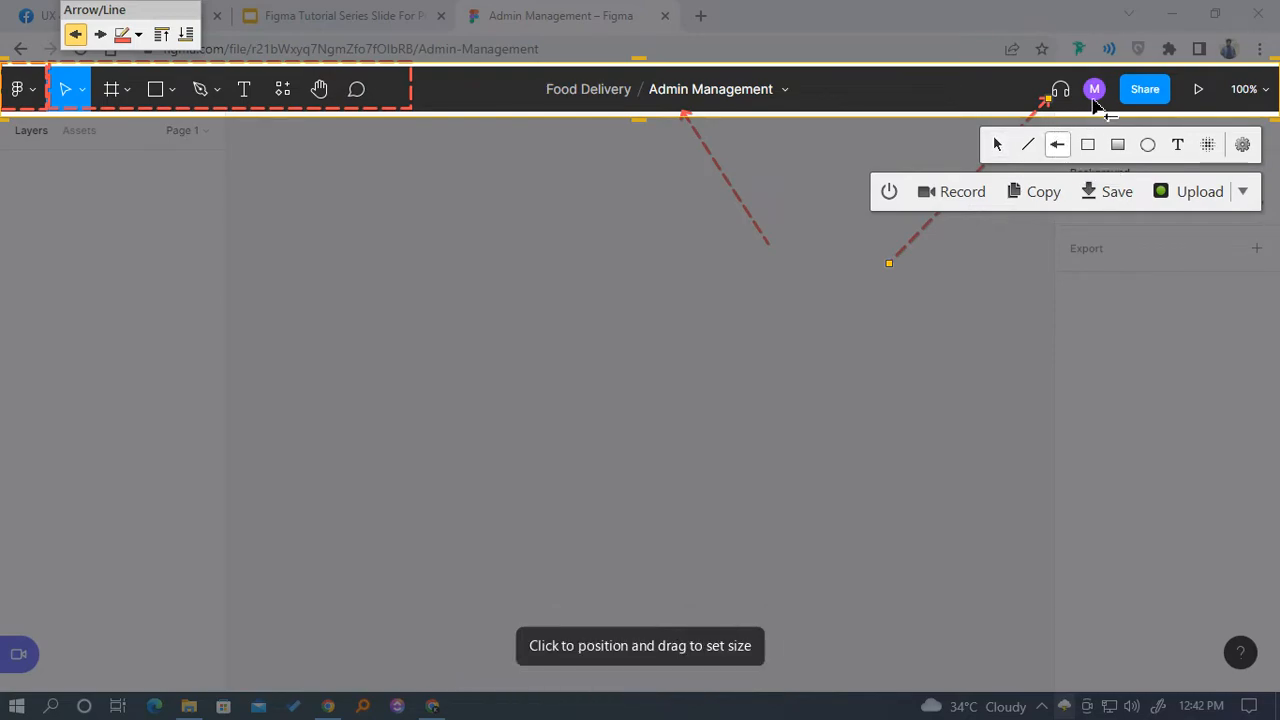
left_click_drag(1095, 104, 940, 284)
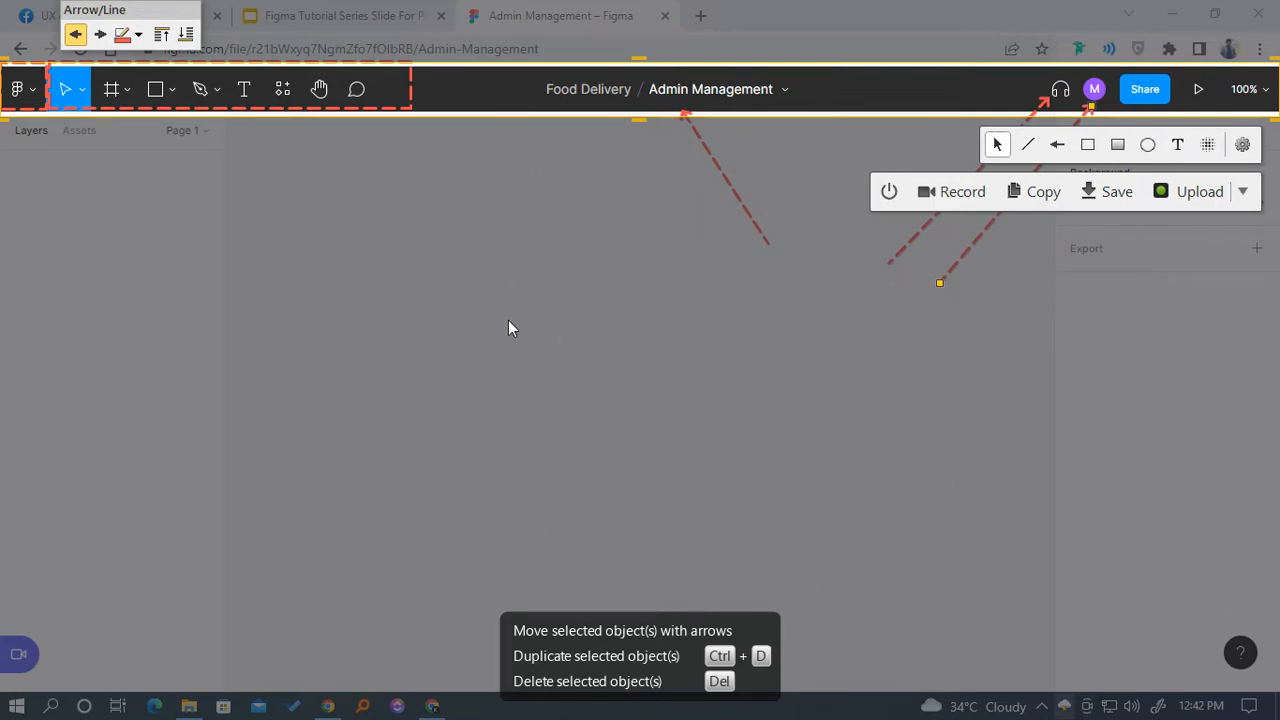
left_click(1057, 144)
mouse_move(1067, 100)
left_mouse_down()
mouse_move(920, 229)
mouse_move(858, 336)
left_mouse_up()
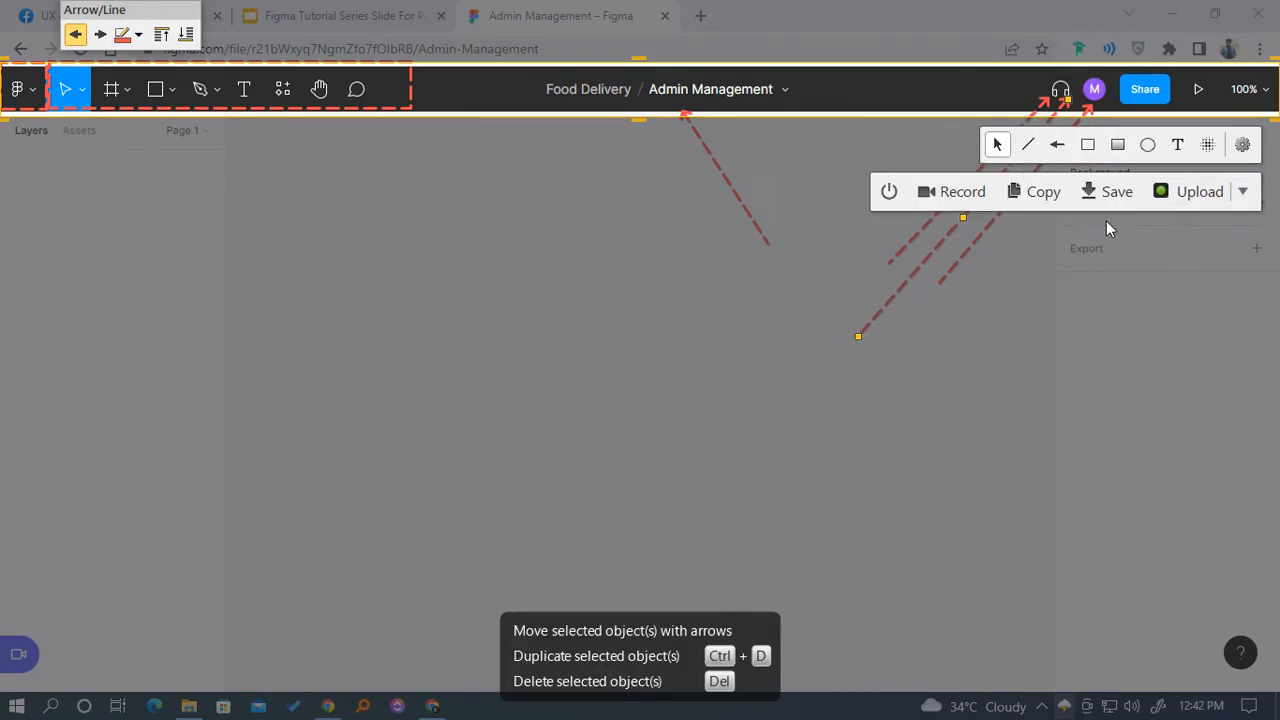
Step: Draw annotation arrows pointing at the Share option, the presentation control and the 100% zoom level
left_click(1057, 144)
mouse_move(1136, 115)
left_mouse_down()
mouse_move(937, 306)
mouse_move(923, 374)
mouse_move(903, 370)
left_mouse_up()
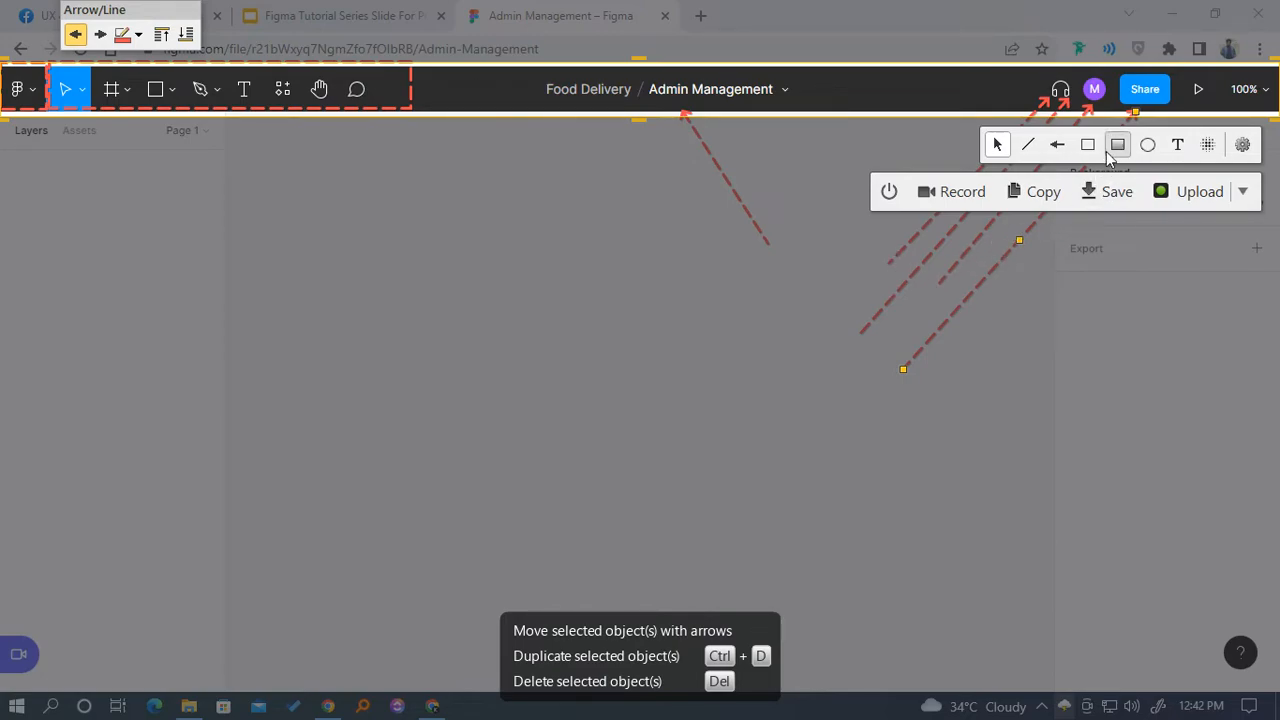
left_click(1057, 144)
mouse_move(1197, 110)
left_mouse_down()
mouse_move(1185, 155)
mouse_move(993, 418)
mouse_move(920, 437)
left_mouse_up()
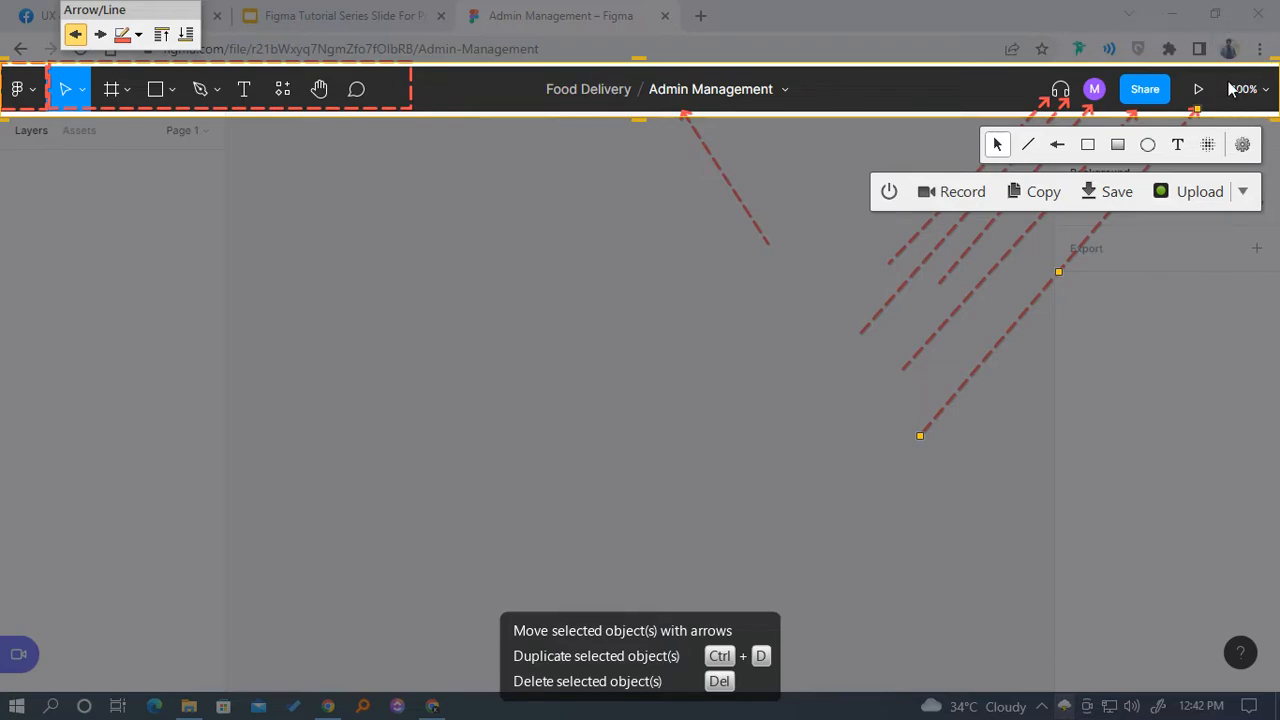
left_click(1057, 144)
mouse_move(1255, 104)
left_mouse_down()
mouse_move(1152, 279)
mouse_move(949, 514)
left_mouse_up()
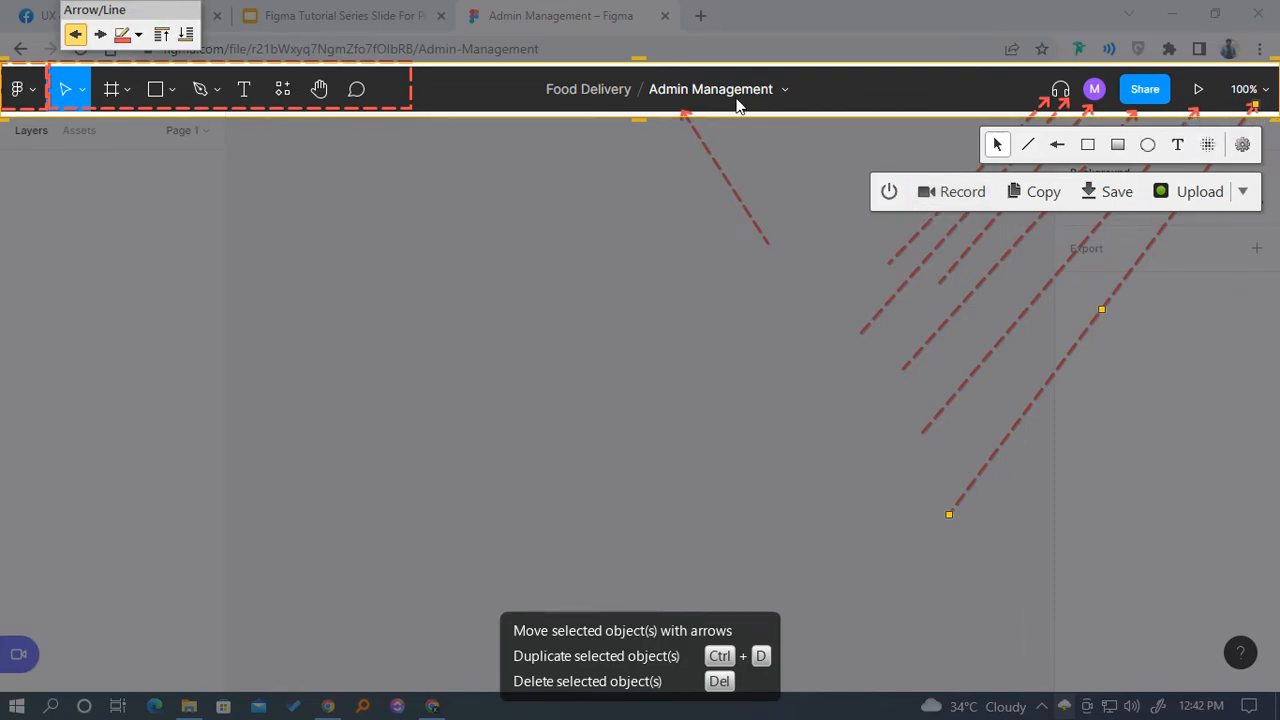
Step: Discard the annotated toolbar capture and select the layers sidebar as a new capture area
left_click(889, 192)
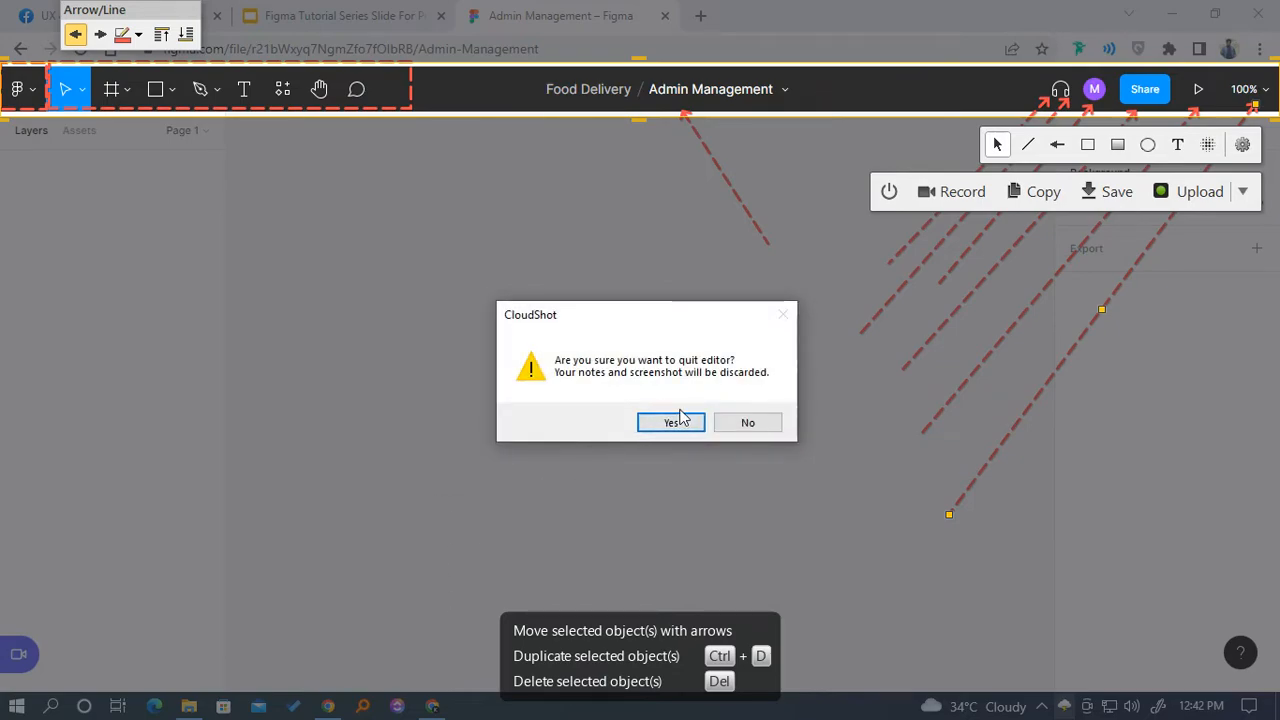
left_click(679, 420)
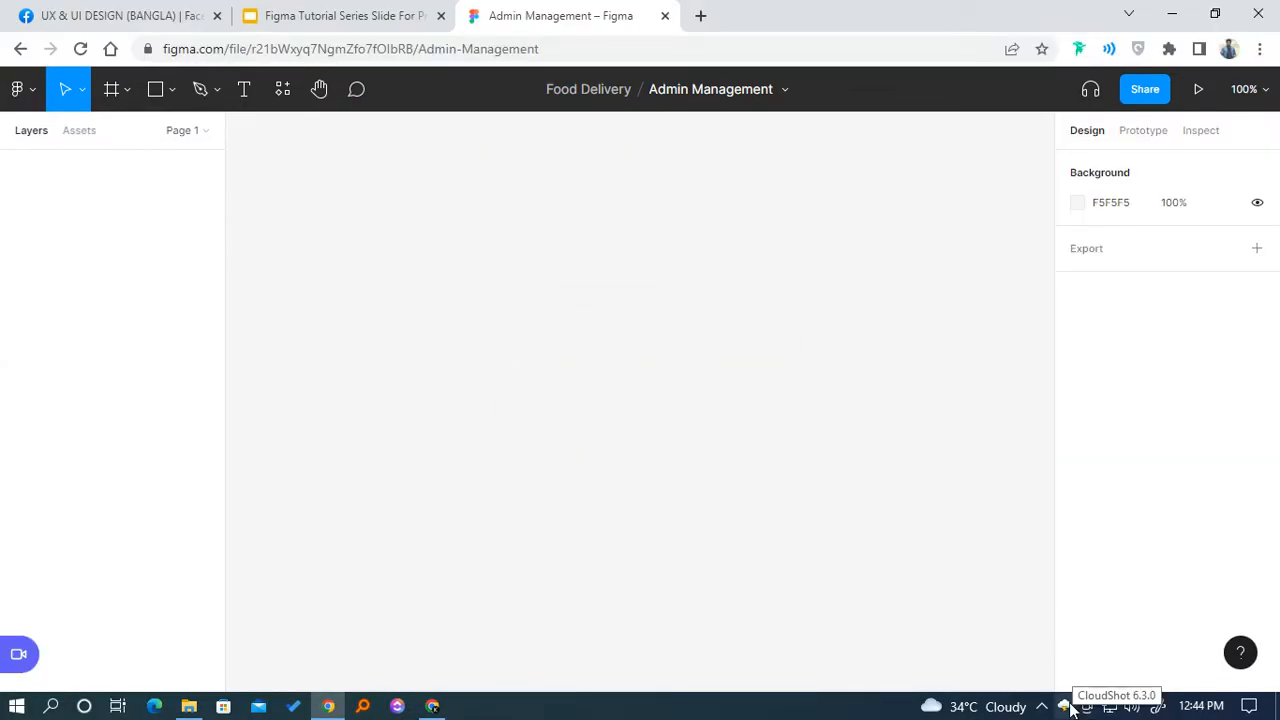
left_click(1066, 706)
mouse_move(2, 113)
left_mouse_down()
mouse_move(158, 205)
mouse_move(251, 420)
mouse_move(214, 680)
mouse_move(229, 689)
left_mouse_up()
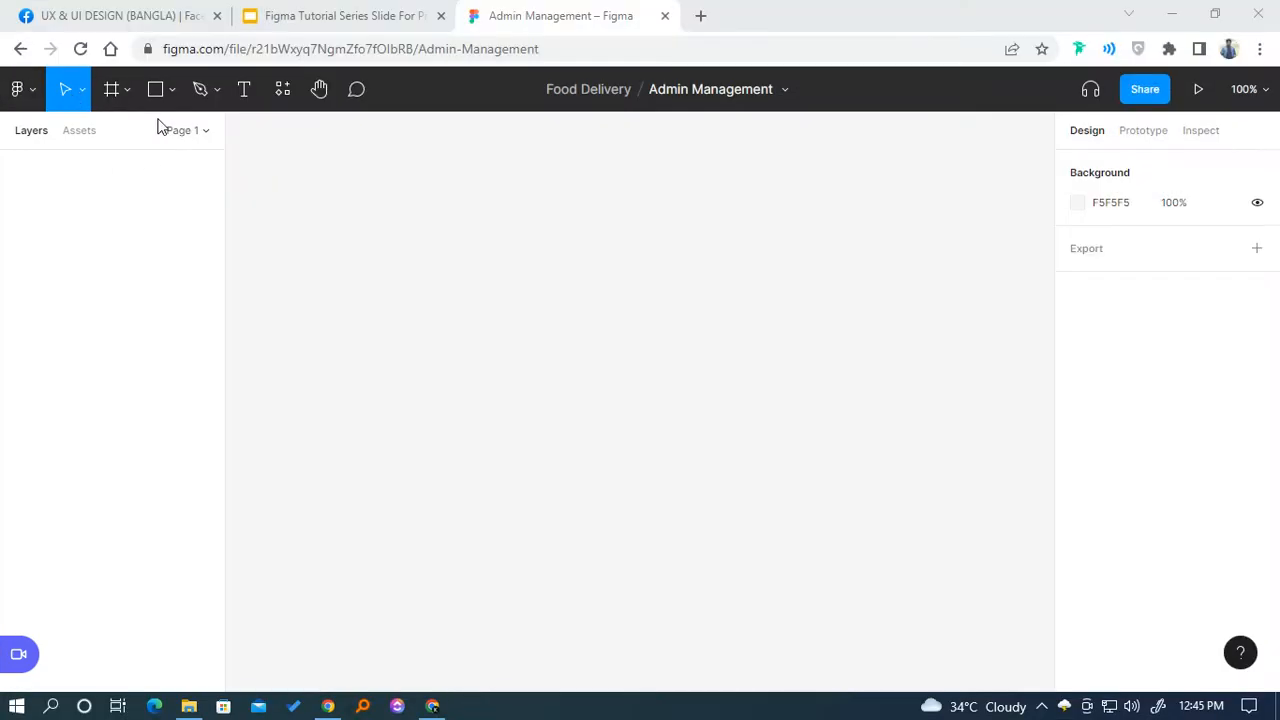
Step: Add a second page to the Figma file and rename Page 1 as Login
left_click(197, 130)
left_click(201, 167)
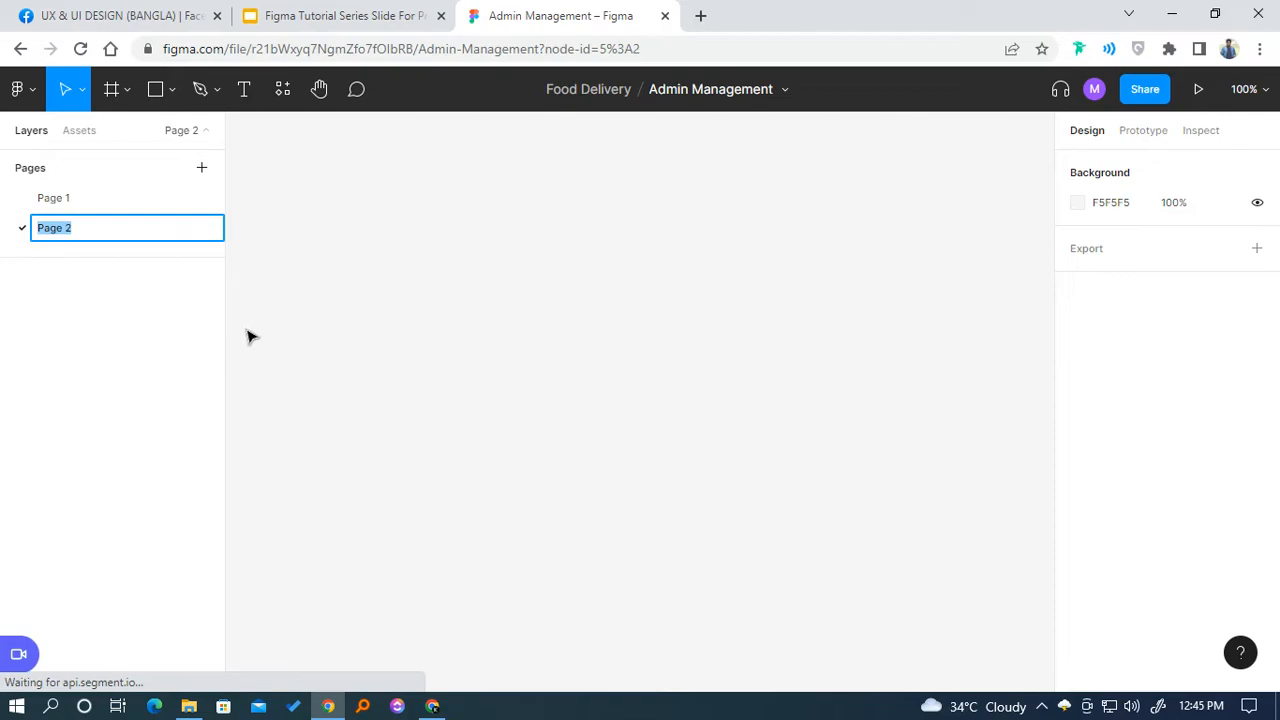
left_click(54, 199)
double_click(53, 199)
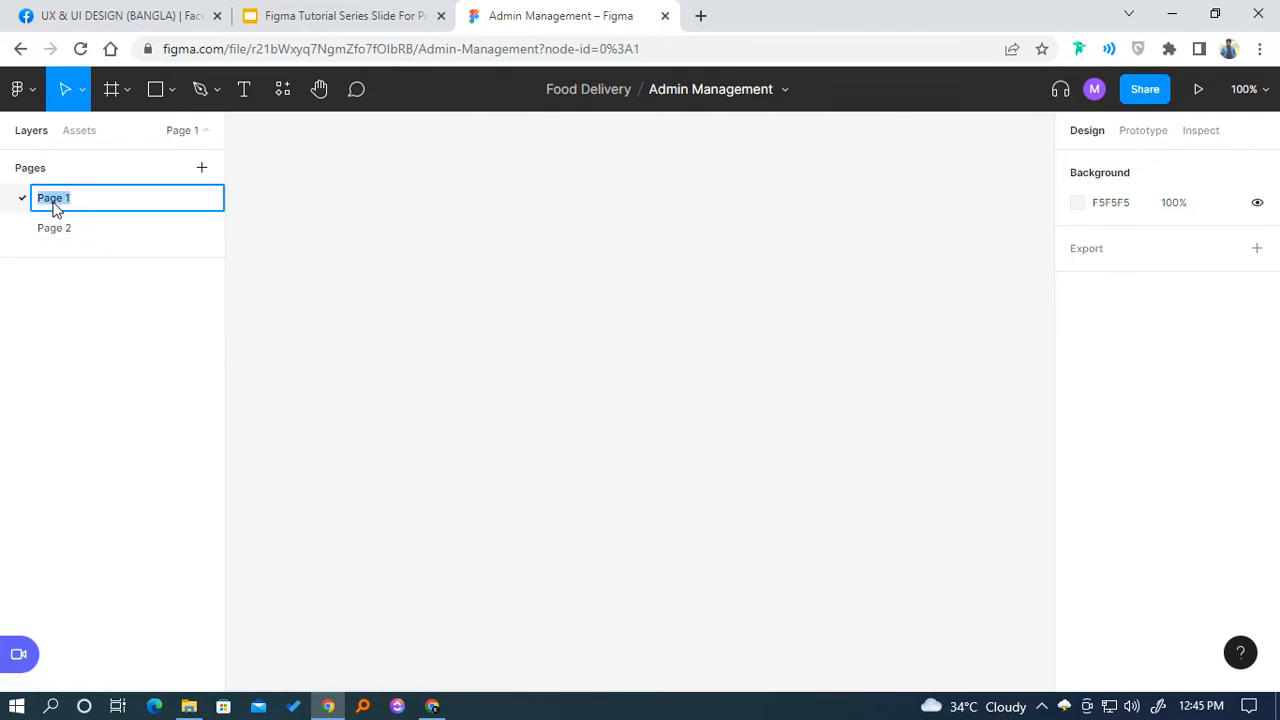
type("Login")
key("Return")
Step: Rename the second page as Sign Up
double_click(64, 229)
type("S")
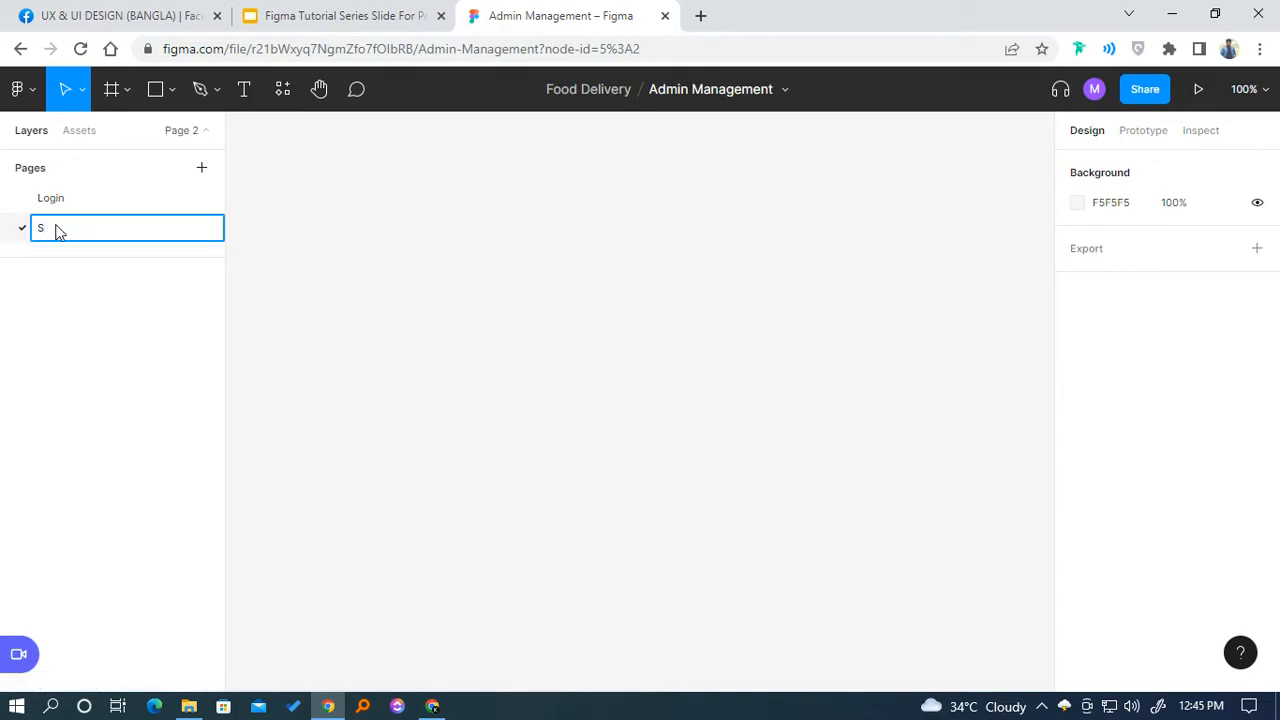
type("ugign Up")
Step: Add a third page named Dashboard Homepage and return to the Sign Up page
left_click(201, 167)
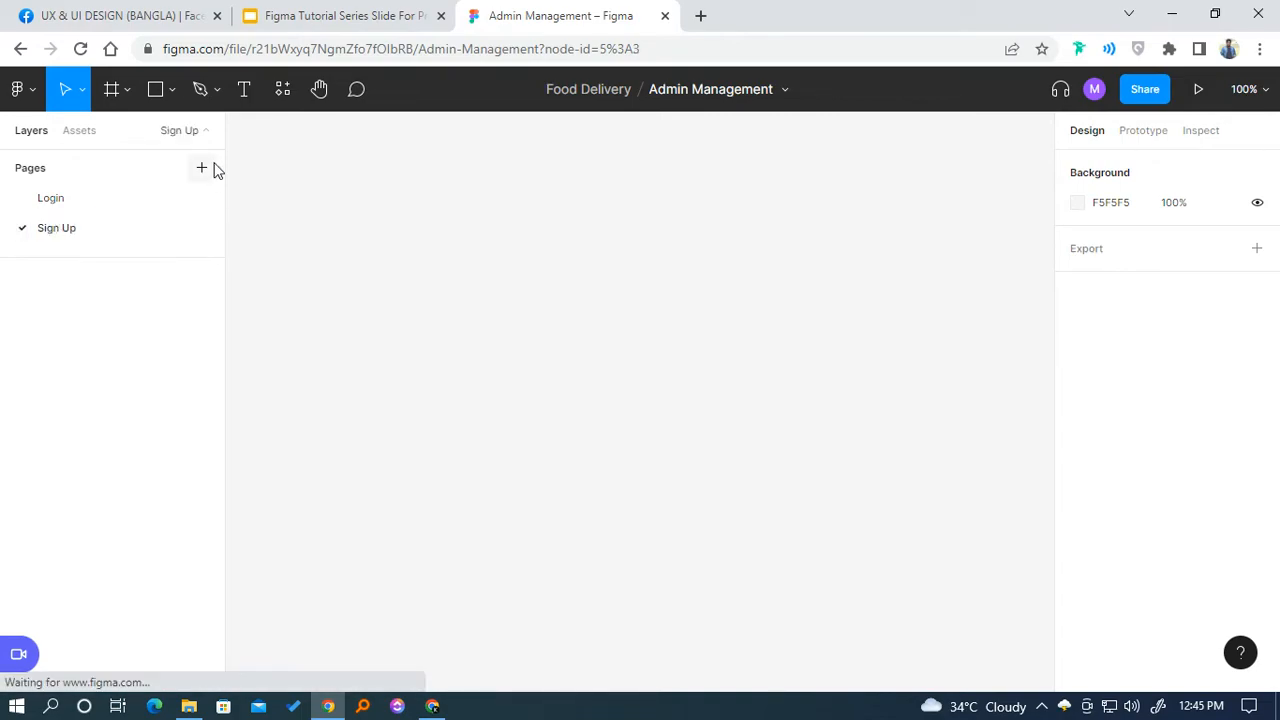
type("Dashboard Homepage")
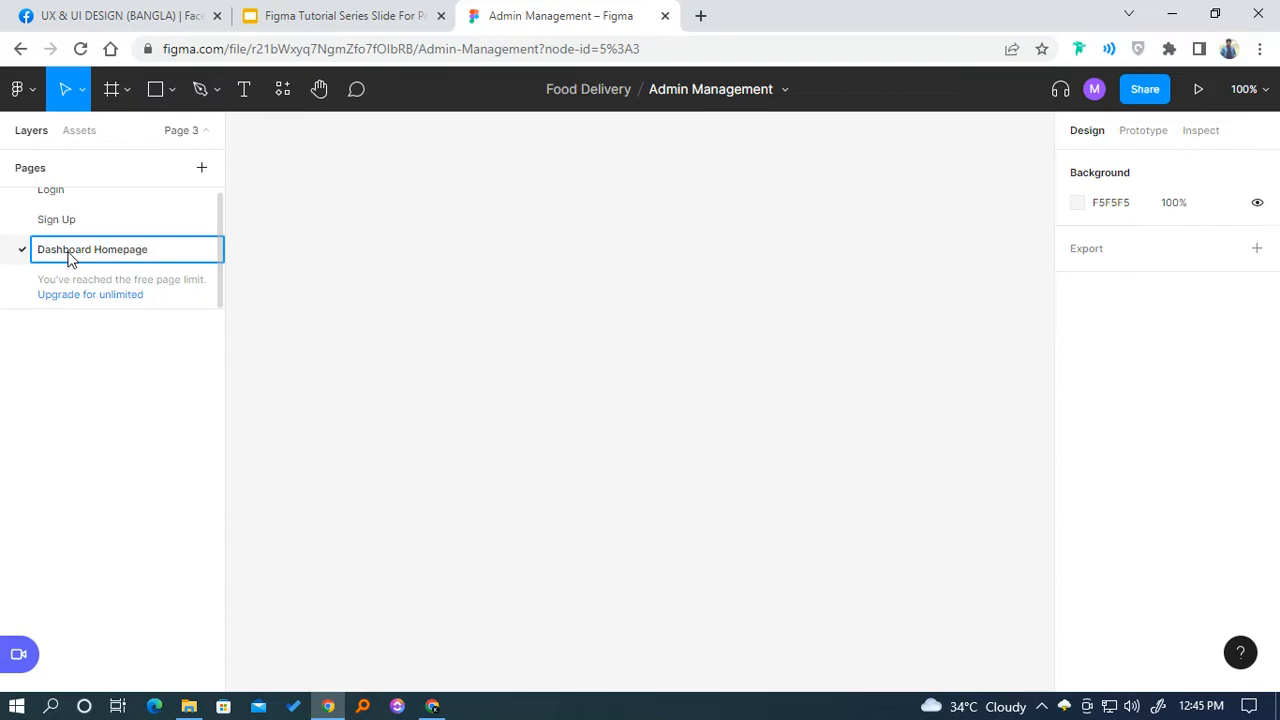
left_click(118, 220)
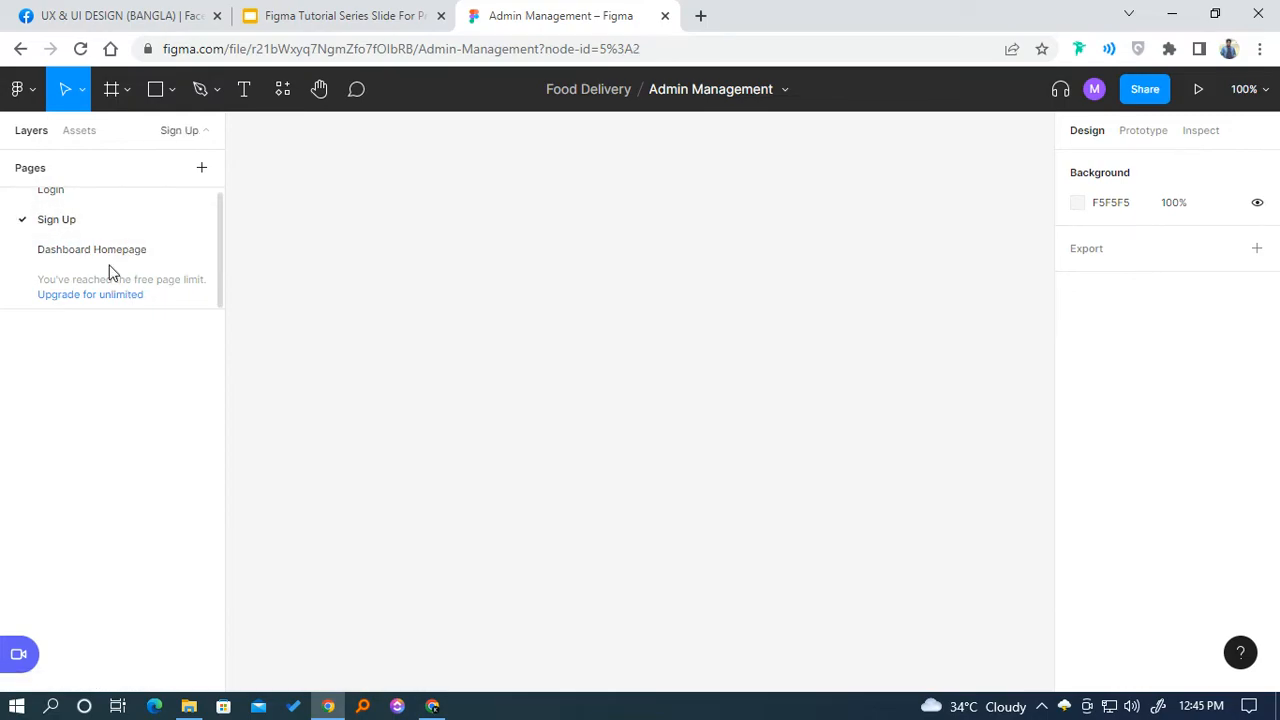
Step: Try to add a fourth page to the file and dismiss the upgrade offer
left_click(201, 168)
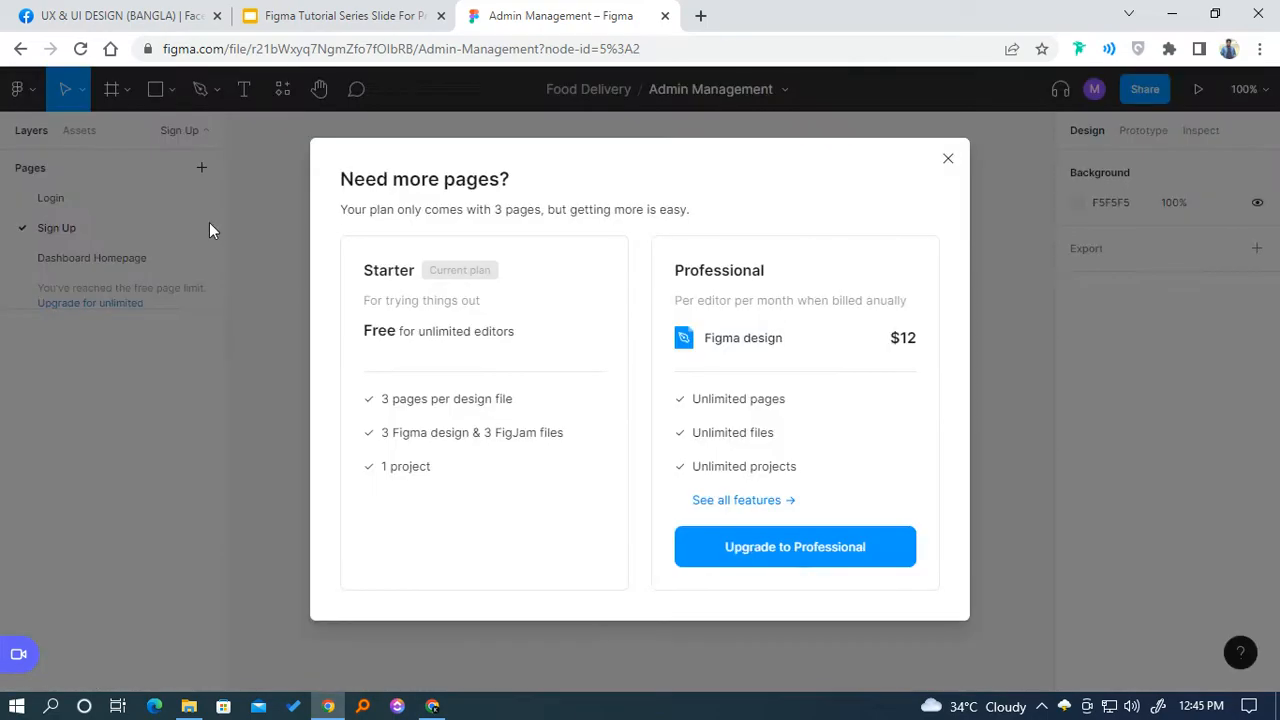
left_click(948, 158)
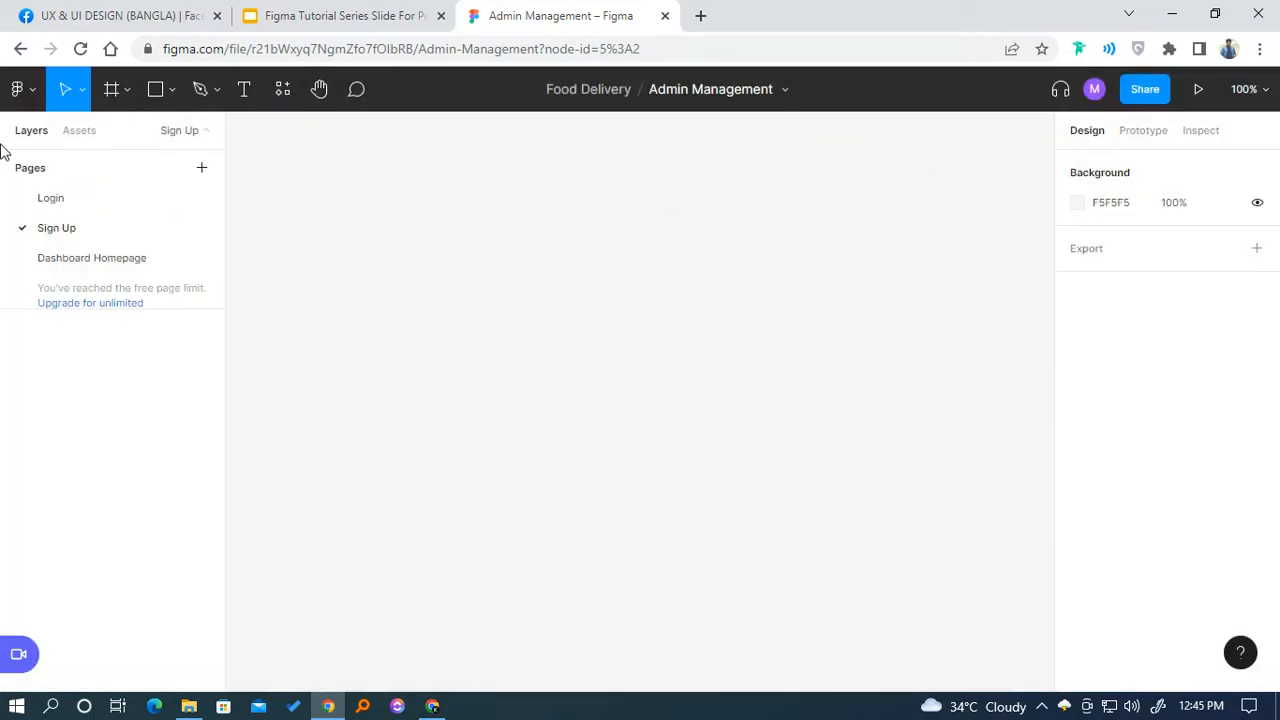
Step: Examine the file's assets and its available libraries and library updates
left_click(88, 142)
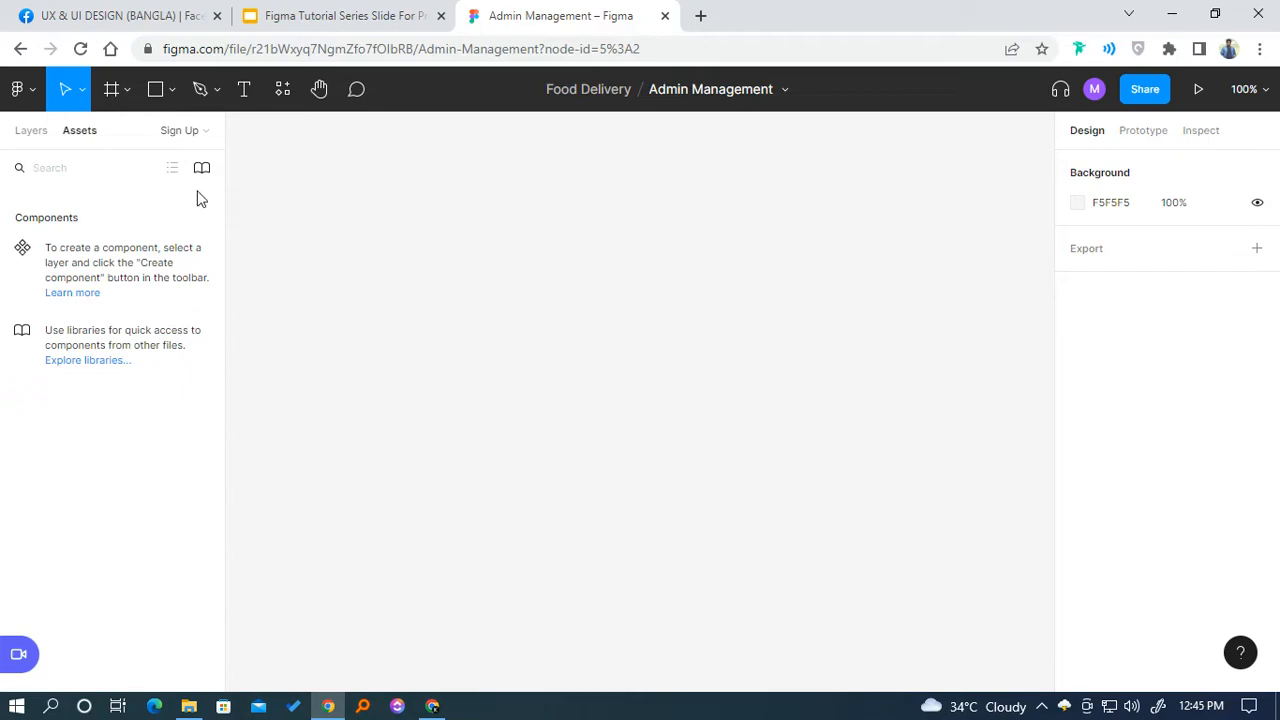
left_click_drag(343, 202, 810, 507)
left_click_drag(384, 199, 830, 560)
left_click(203, 169)
left_click(536, 148)
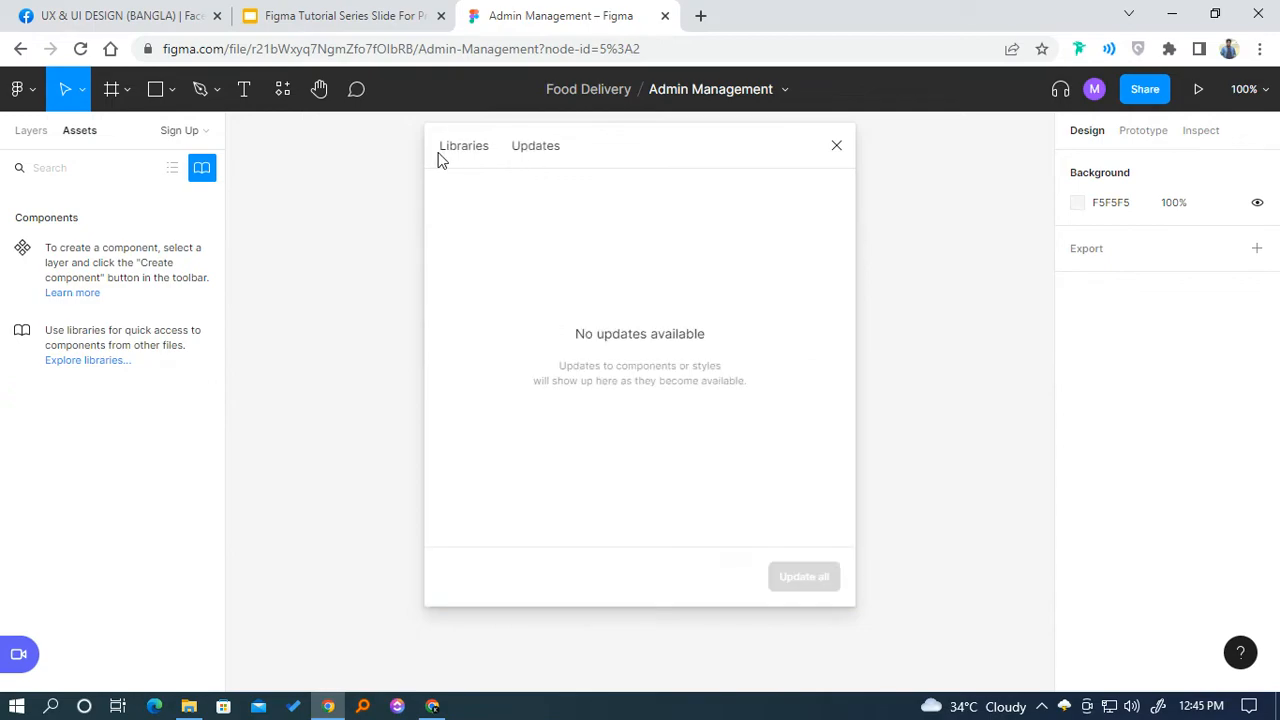
left_click(465, 152)
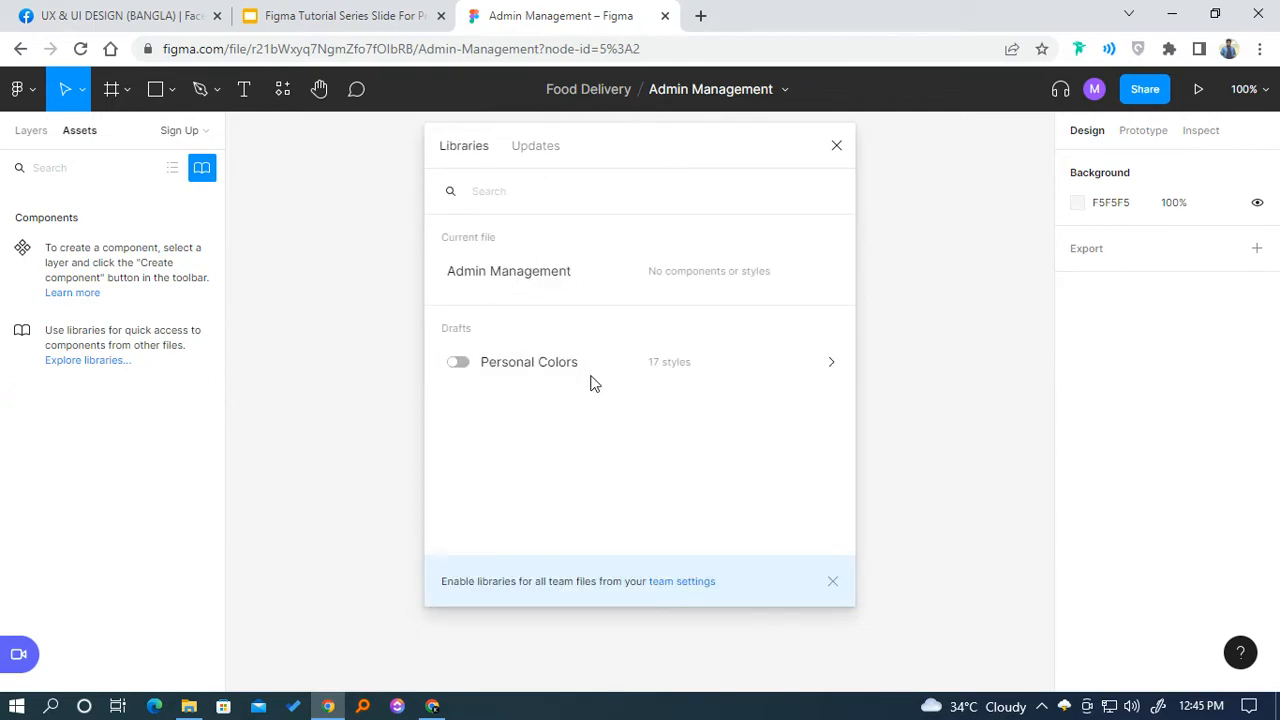
left_click(836, 146)
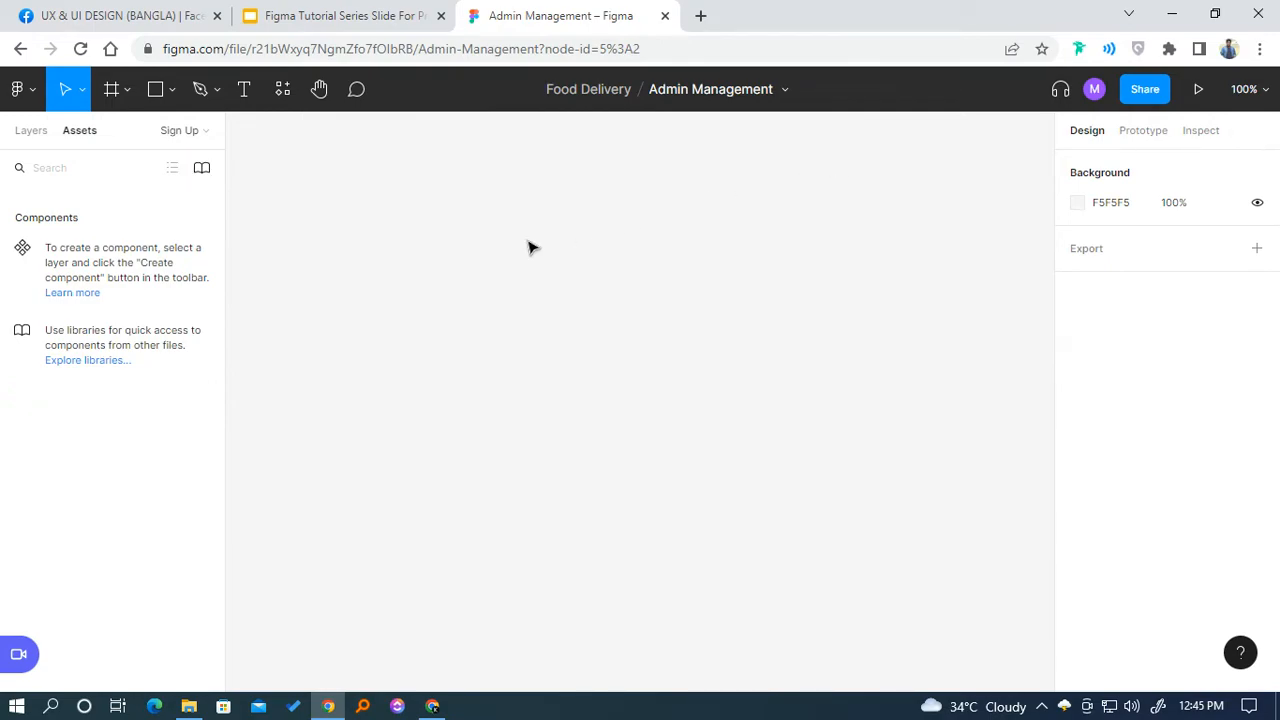
Step: Switch to the Dashboard Homepage page and try again to add another page
left_click(205, 133)
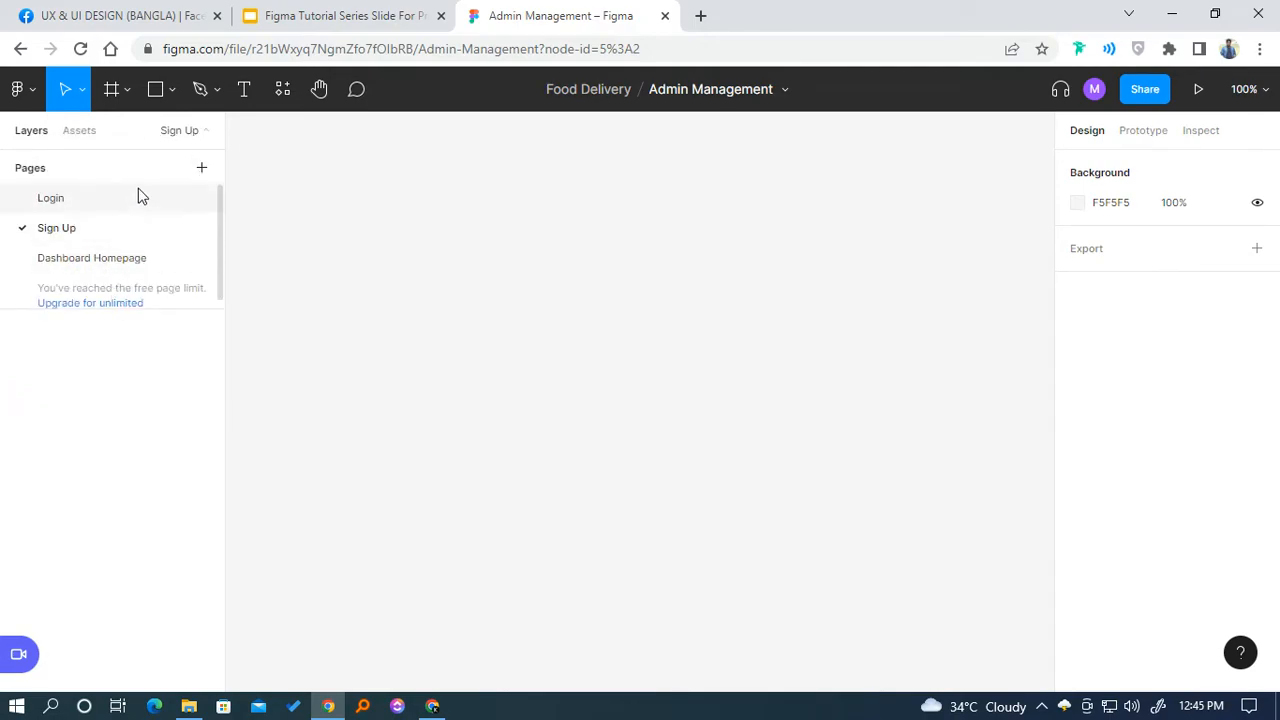
left_click(89, 199)
left_click(92, 257)
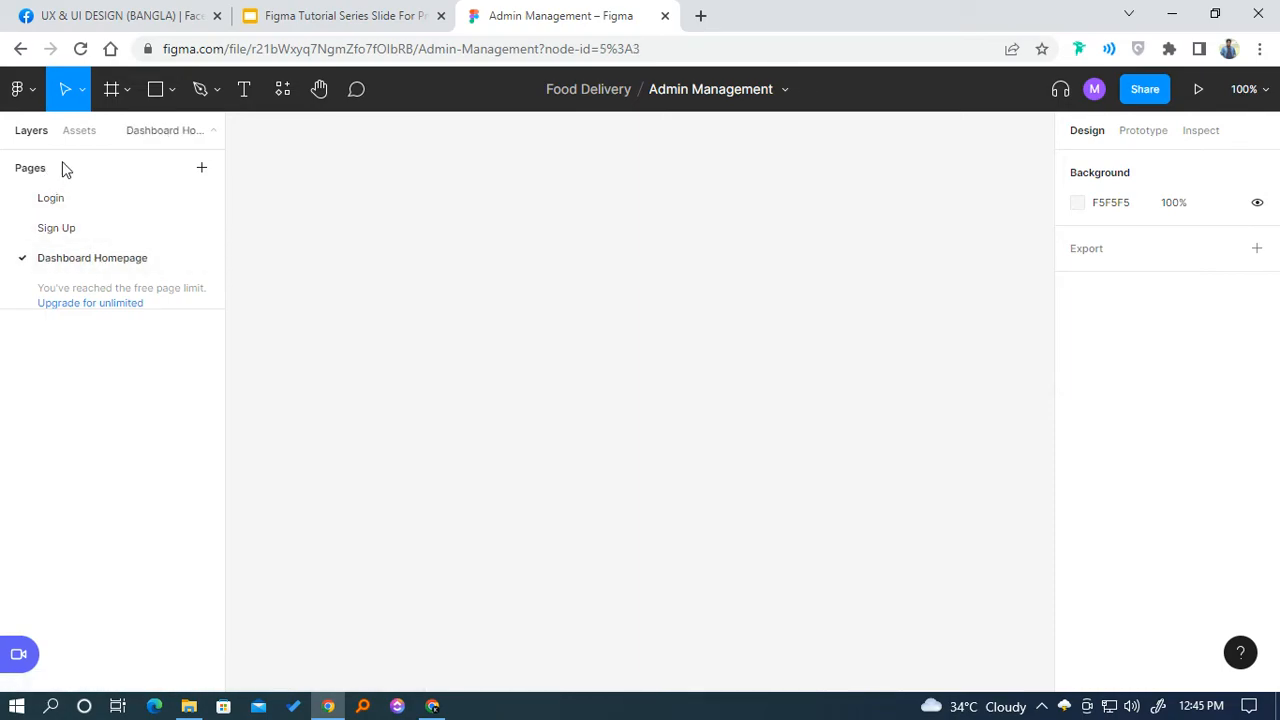
left_click(201, 167)
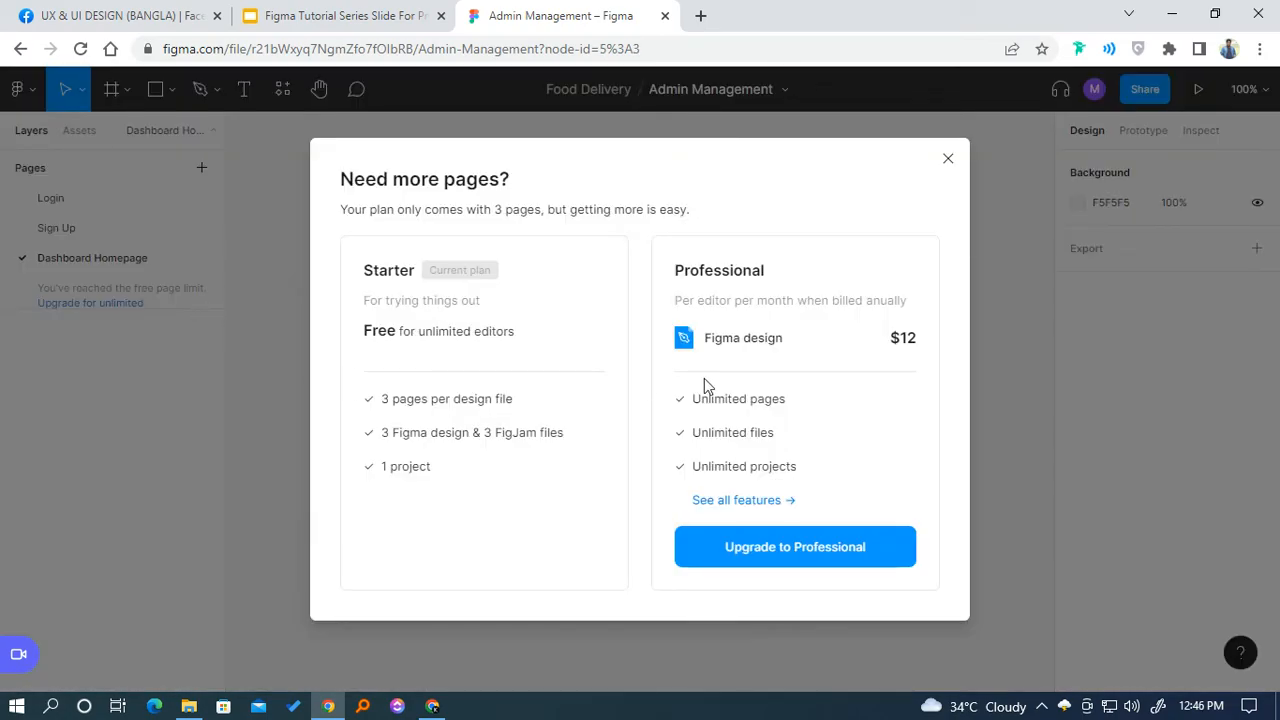
left_click(949, 159)
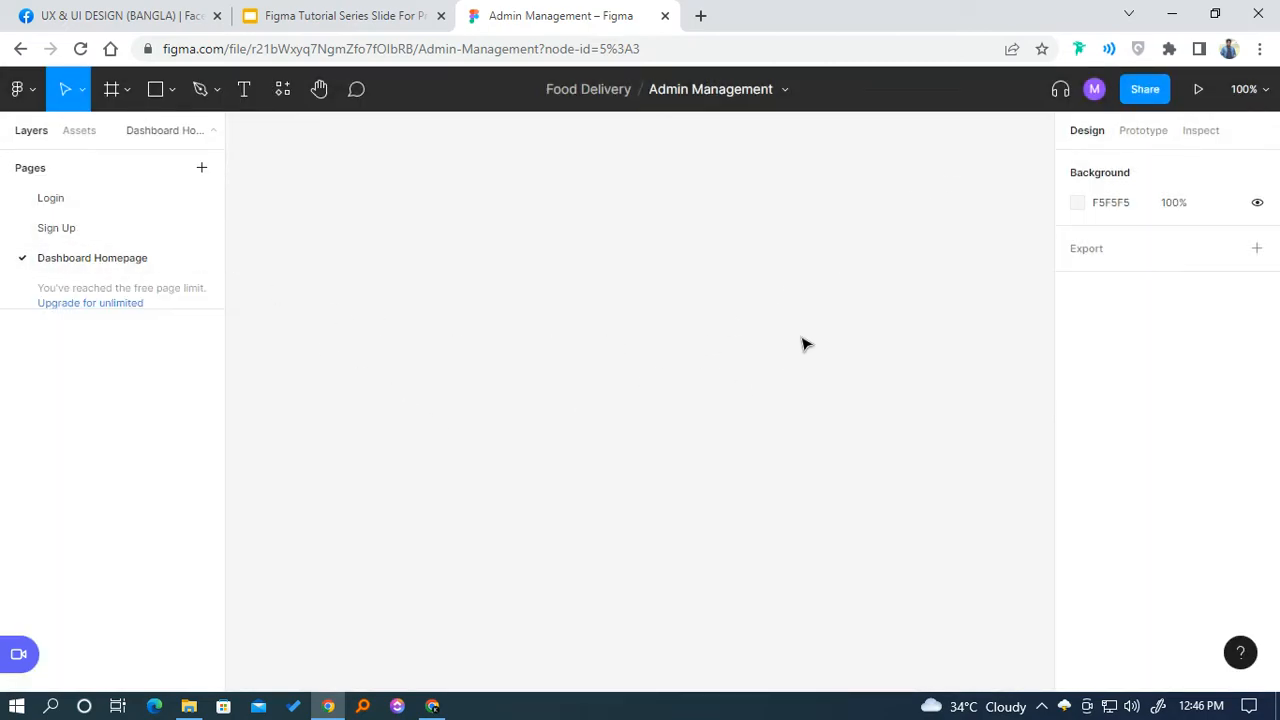
Step: Select the empty canvas as a CloudShot capture area, and close the capture without saving
left_click(1064, 706)
left_click_drag(231, 112, 1054, 695)
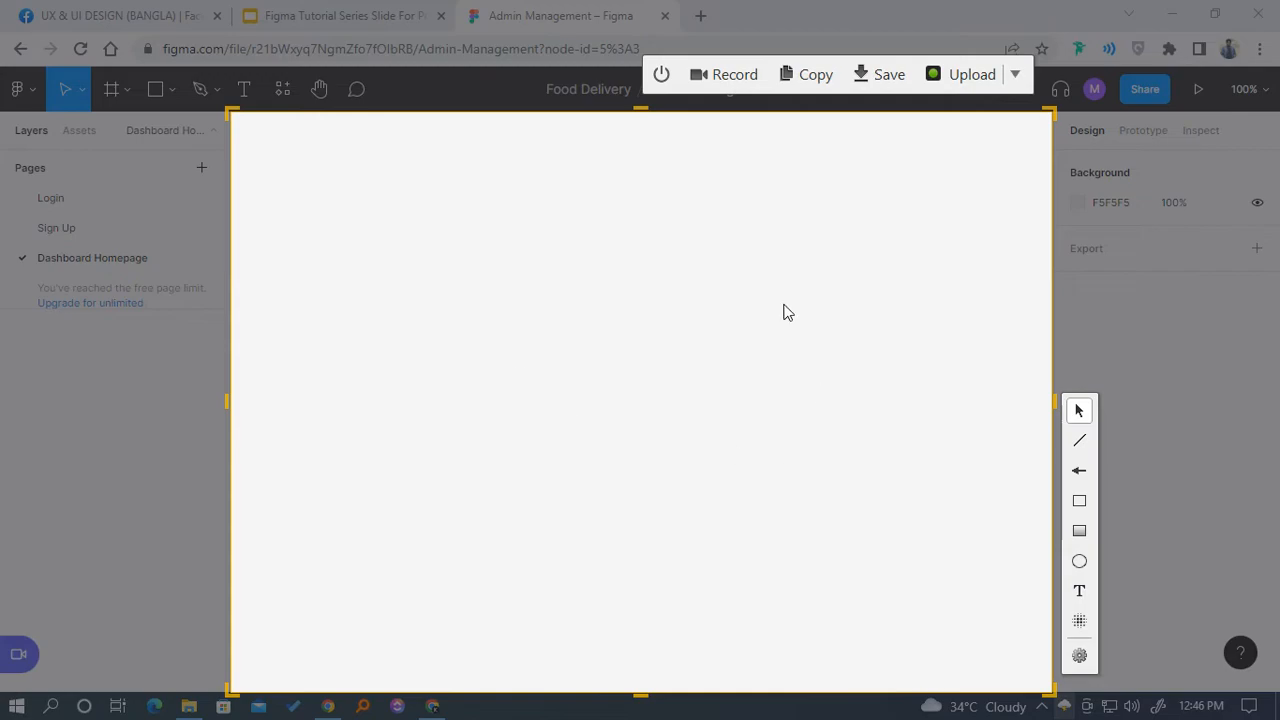
left_click(665, 76)
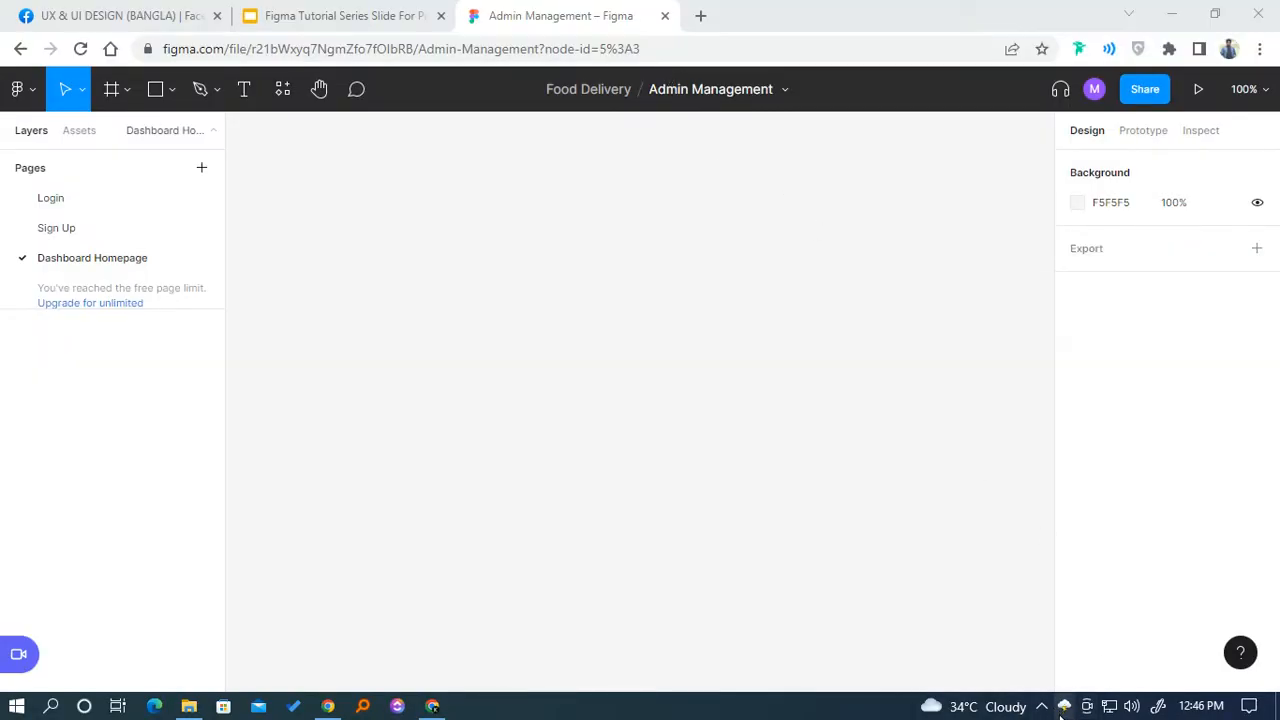
Step: Select the full height of the design properties sidebar as a CloudShot capture area
key("Print")
mouse_move(1057, 111)
left_mouse_down()
mouse_move(1200, 214)
mouse_move(1279, 700)
left_mouse_up()
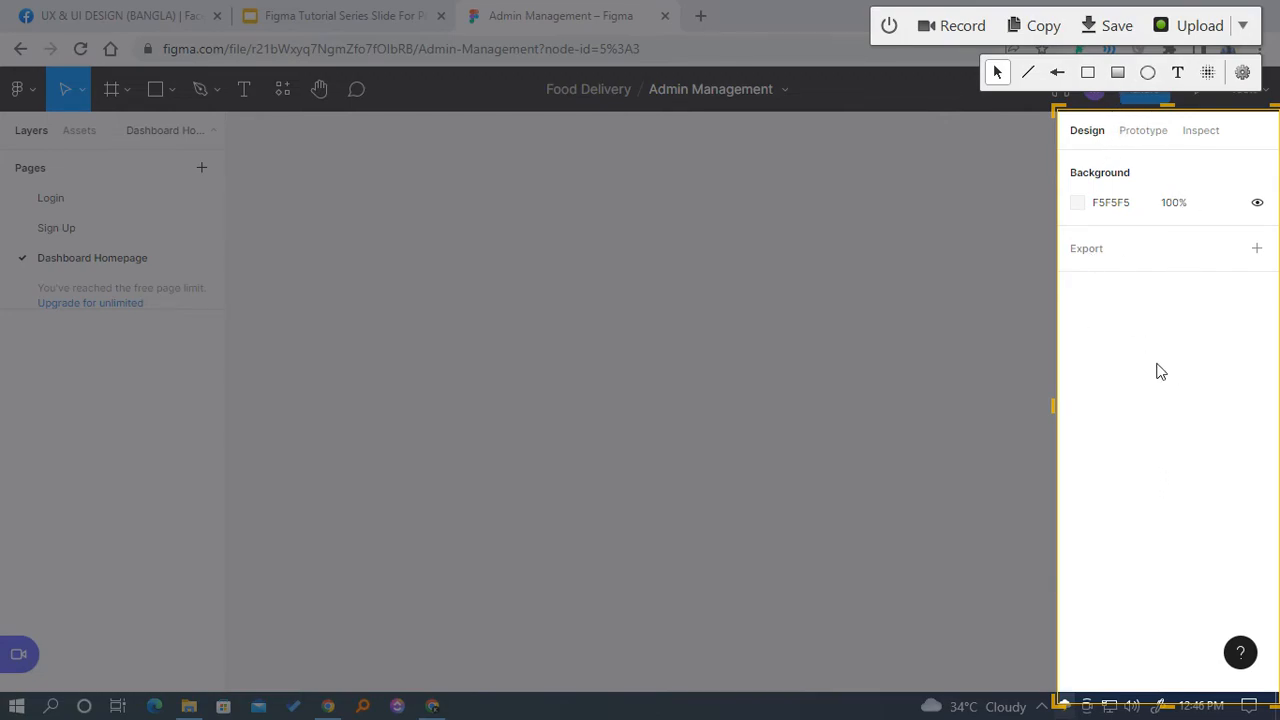
Step: Close the sidebar capture without saving, and set the Dashboard Homepage canvas background colour to 8F8F8F
left_click(888, 25)
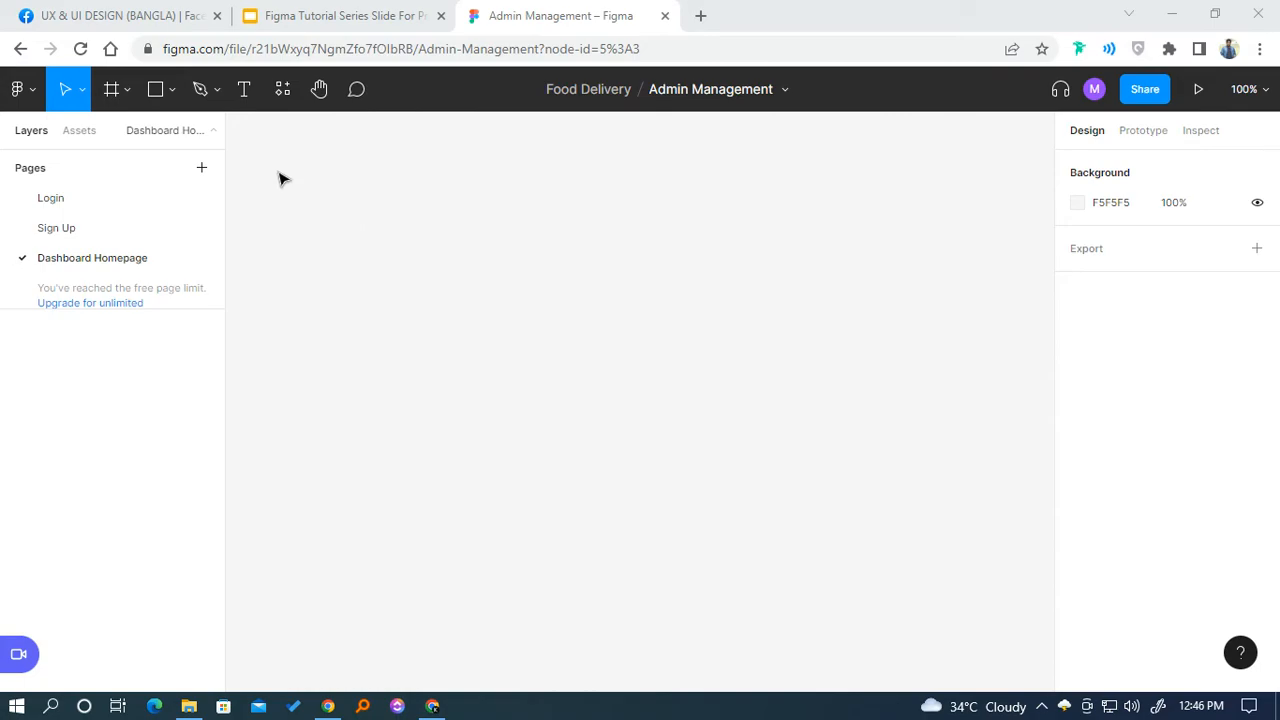
left_click(1080, 204)
left_click_drag(921, 337, 764, 333)
left_click(1034, 204)
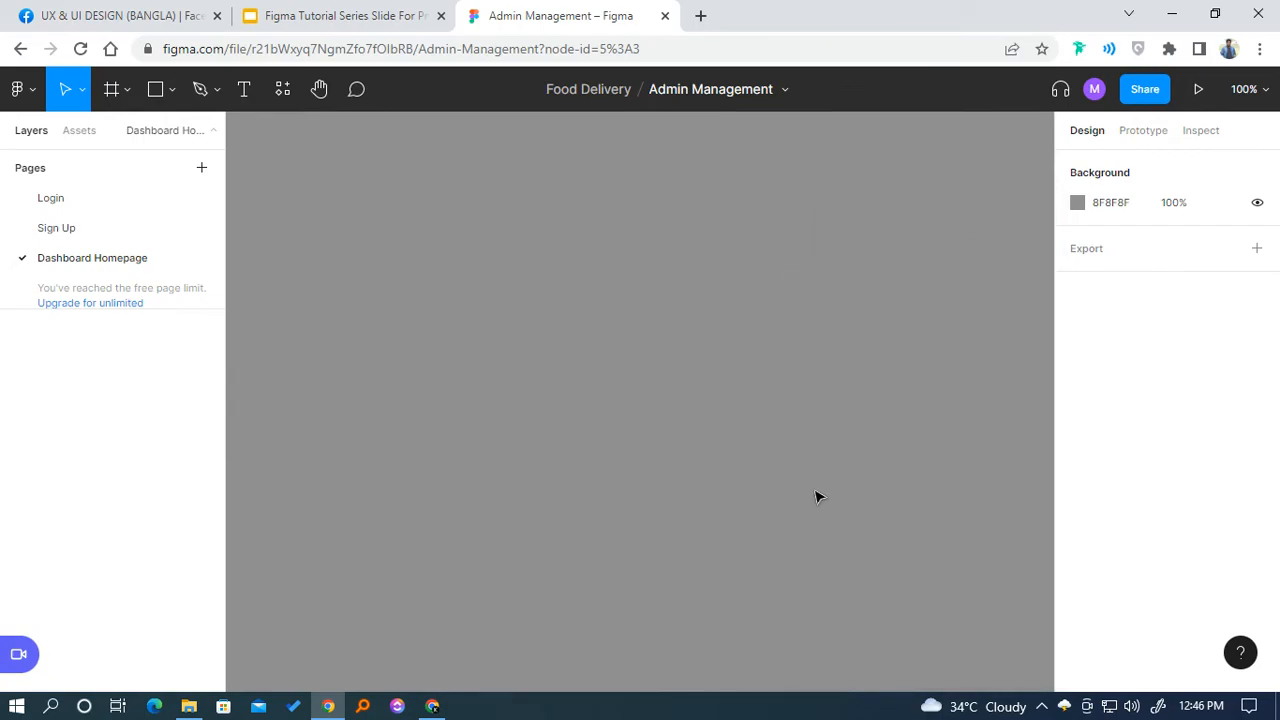
Step: Add a 1x PNG export setting to the Dashboard Homepage page, and remove it again
left_click(1257, 248)
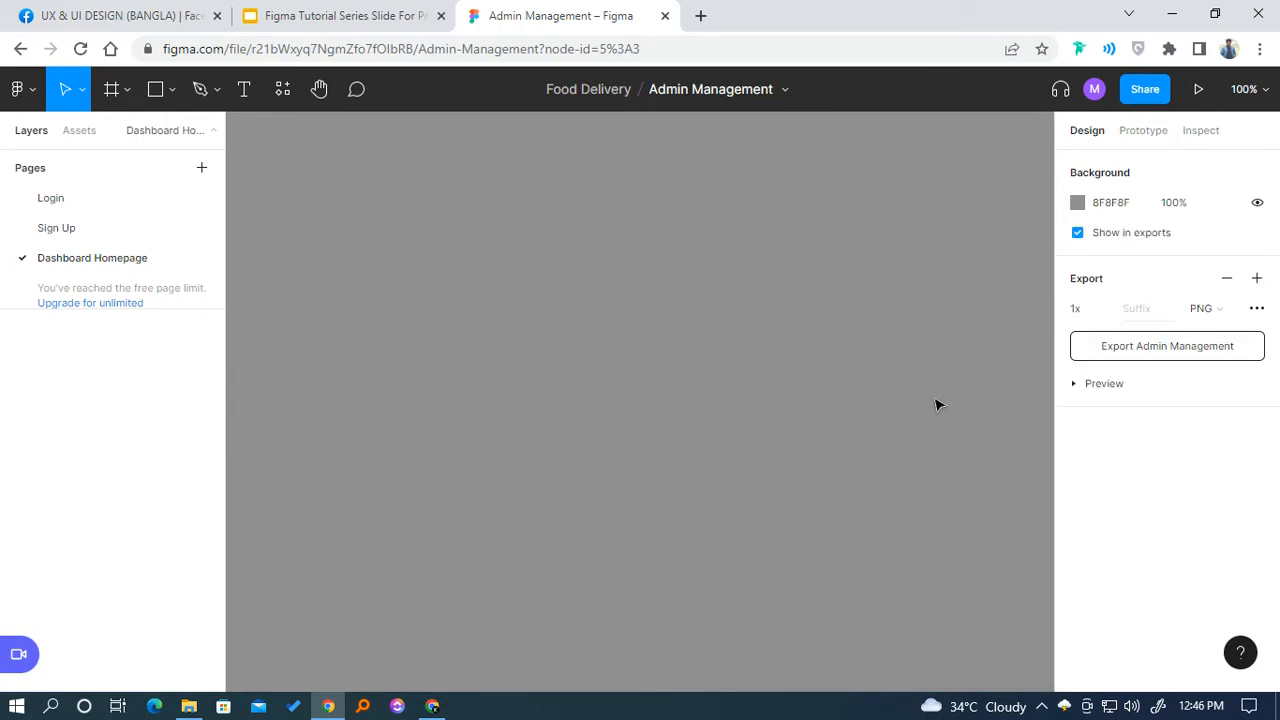
left_click(1148, 310)
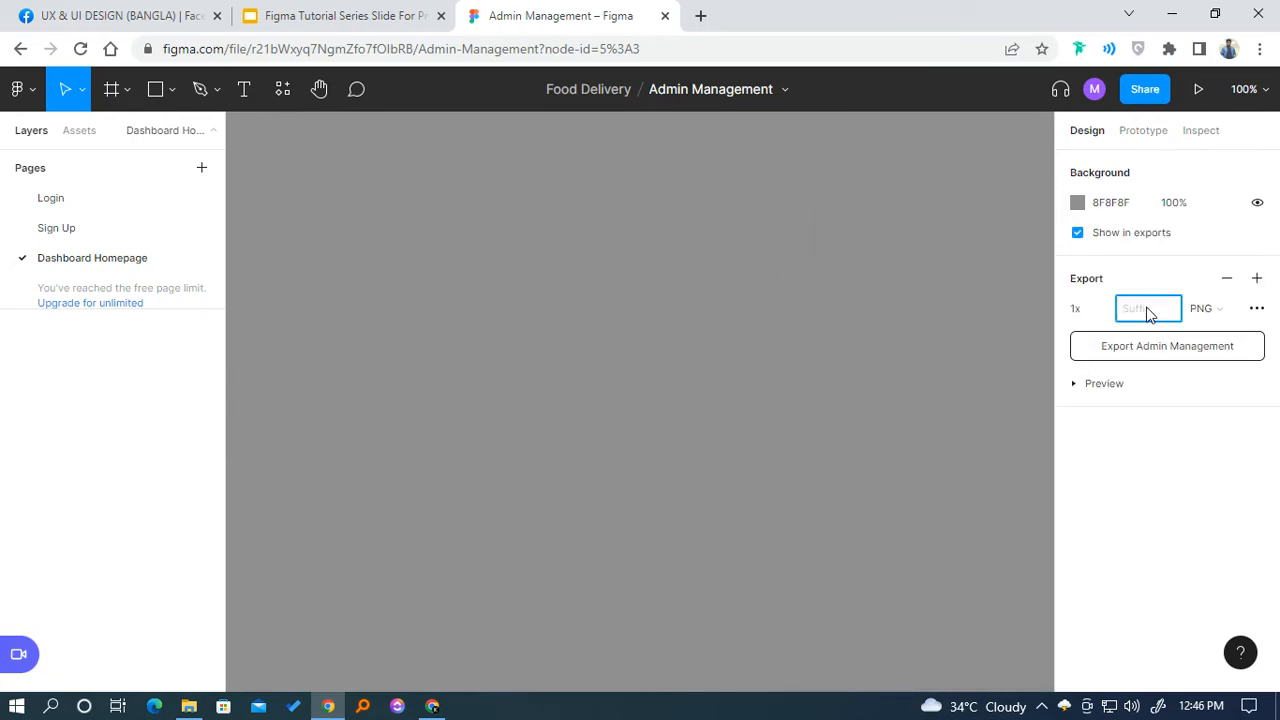
left_click(1230, 280)
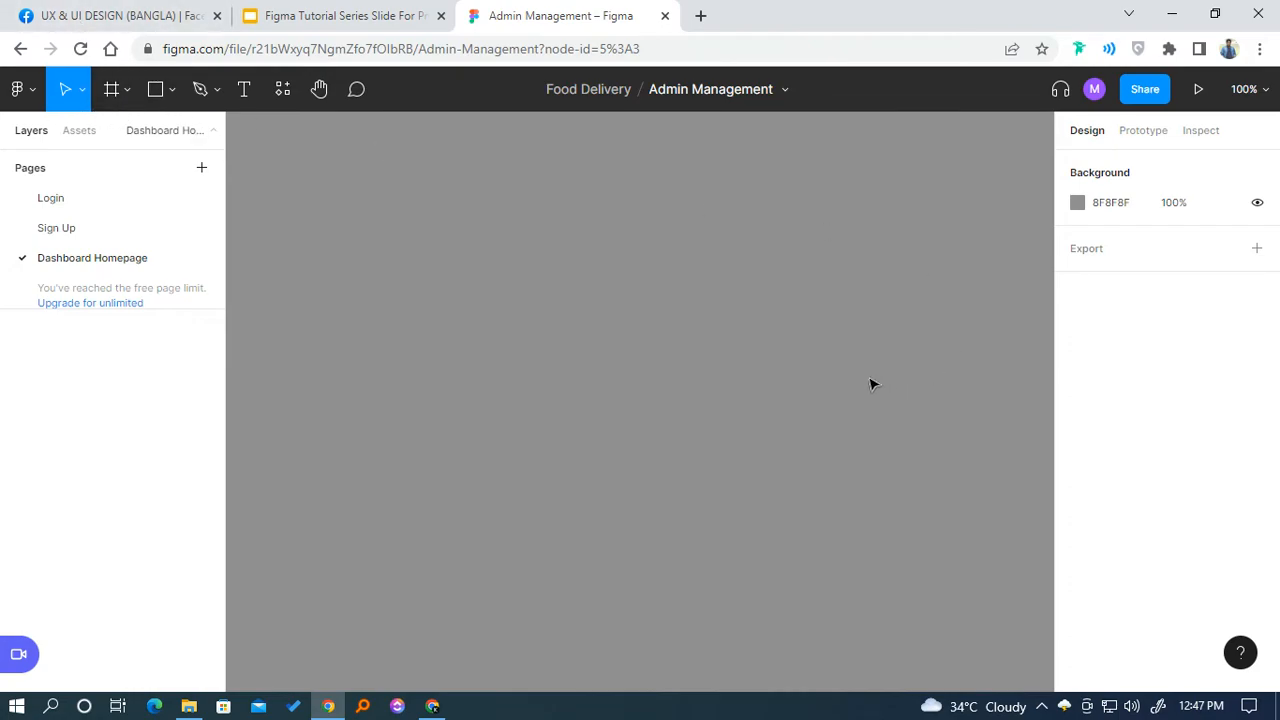
Step: Draw a rectangle about 282 × 191 in the upper middle of the canvas
left_click(172, 89)
left_click(191, 128)
left_click_drag(405, 194, 670, 373)
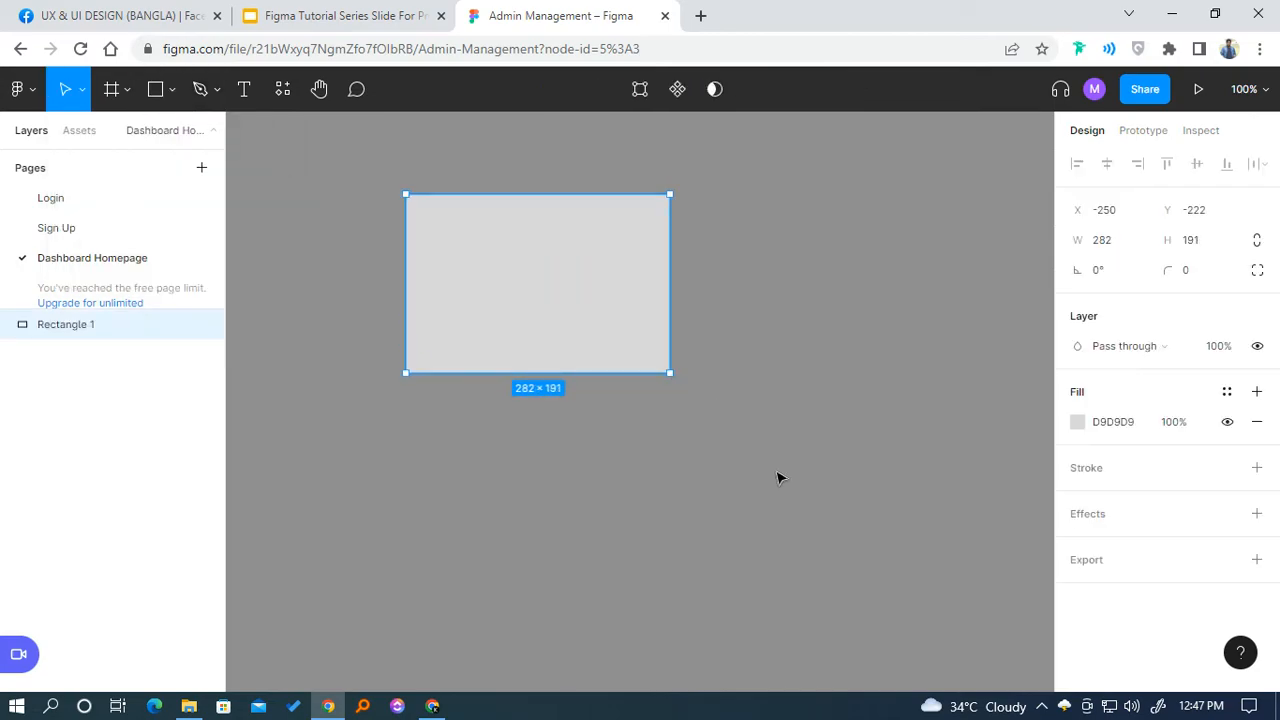
Step: Place a second rectangle at the default 100 × 100 size to the right of the large one
key("r")
left_click(173, 92)
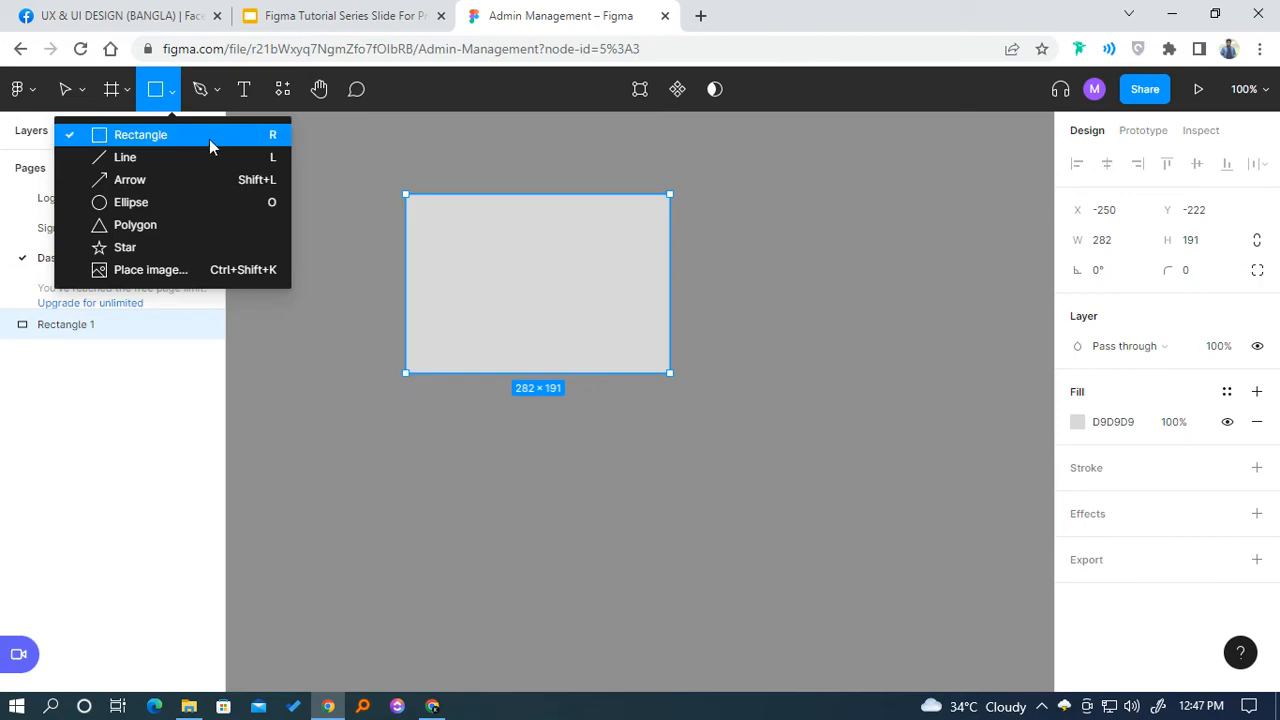
left_click(837, 264)
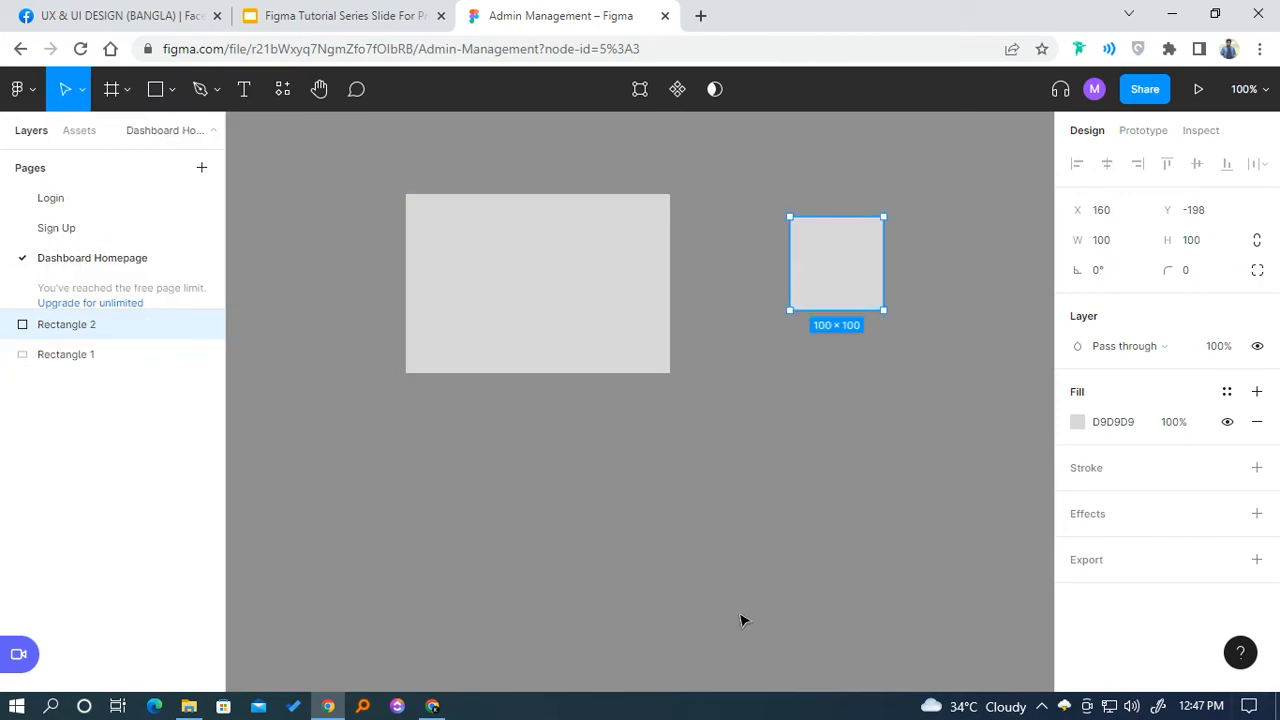
Step: Examine the keyboard shortcut reference, from the essential, tool and view shortcuts through to the cursor shortcuts, and close it
left_click(1240, 652)
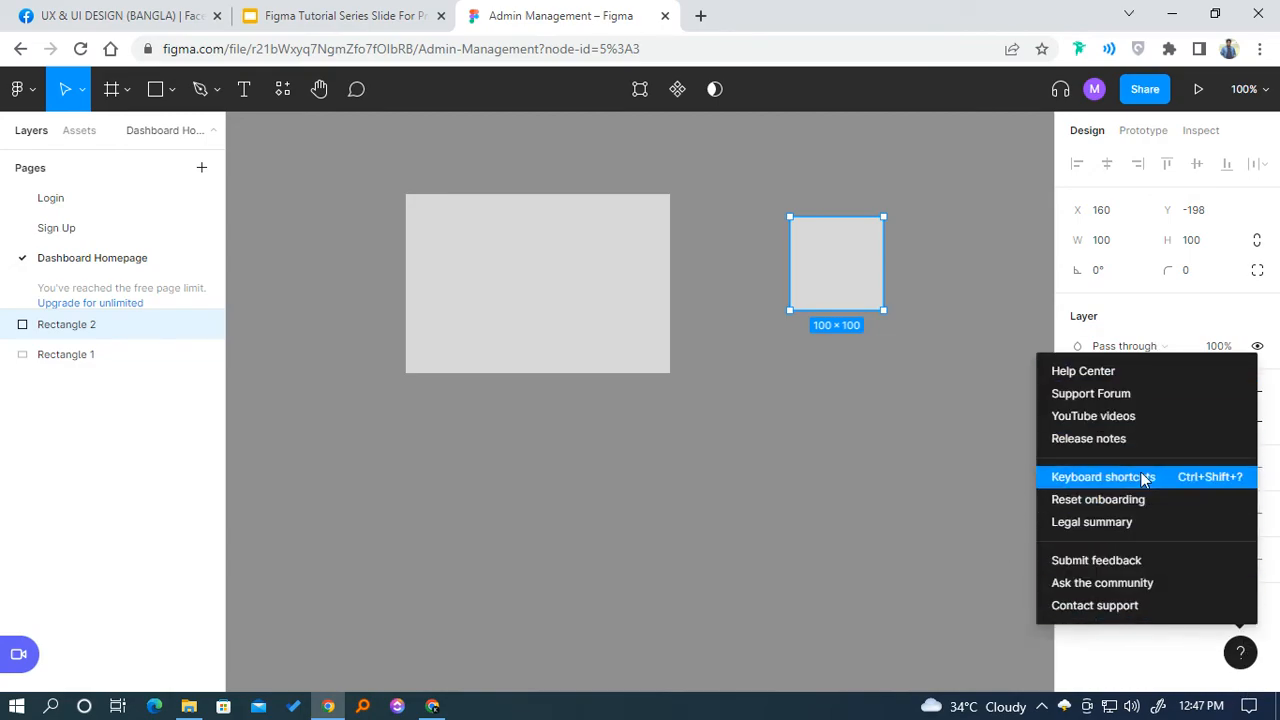
left_click(1046, 484)
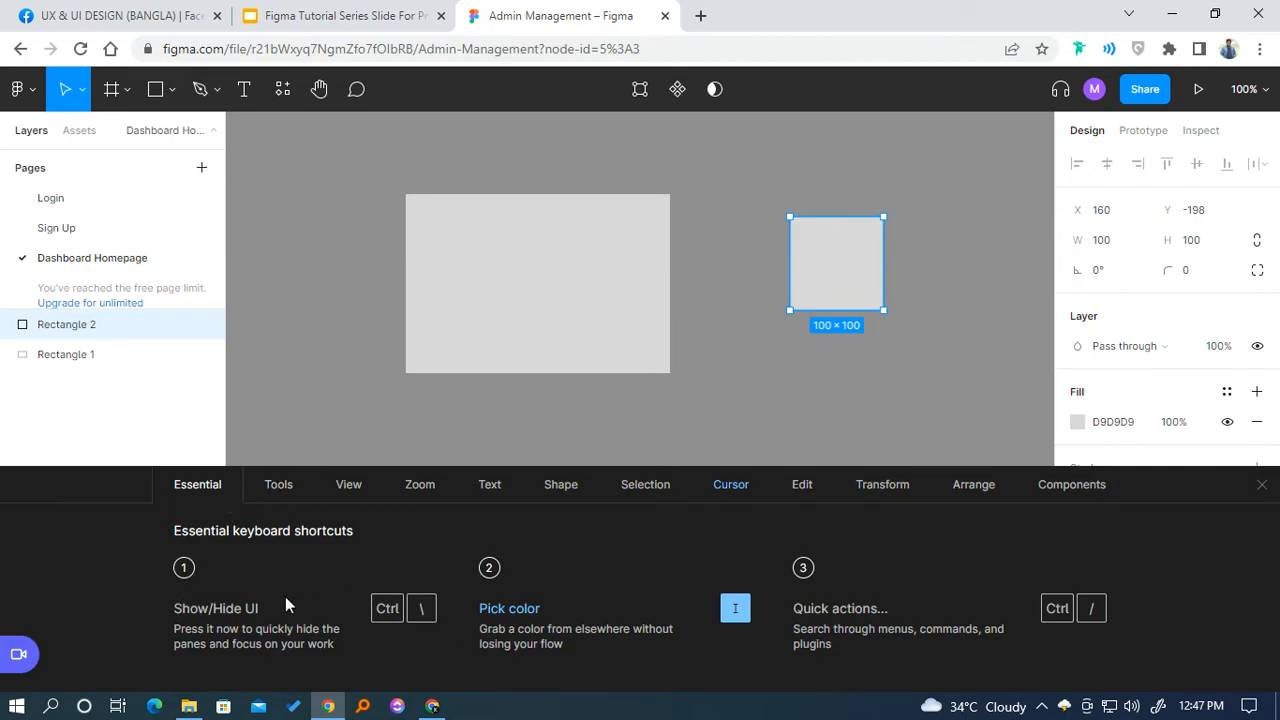
left_click(280, 486)
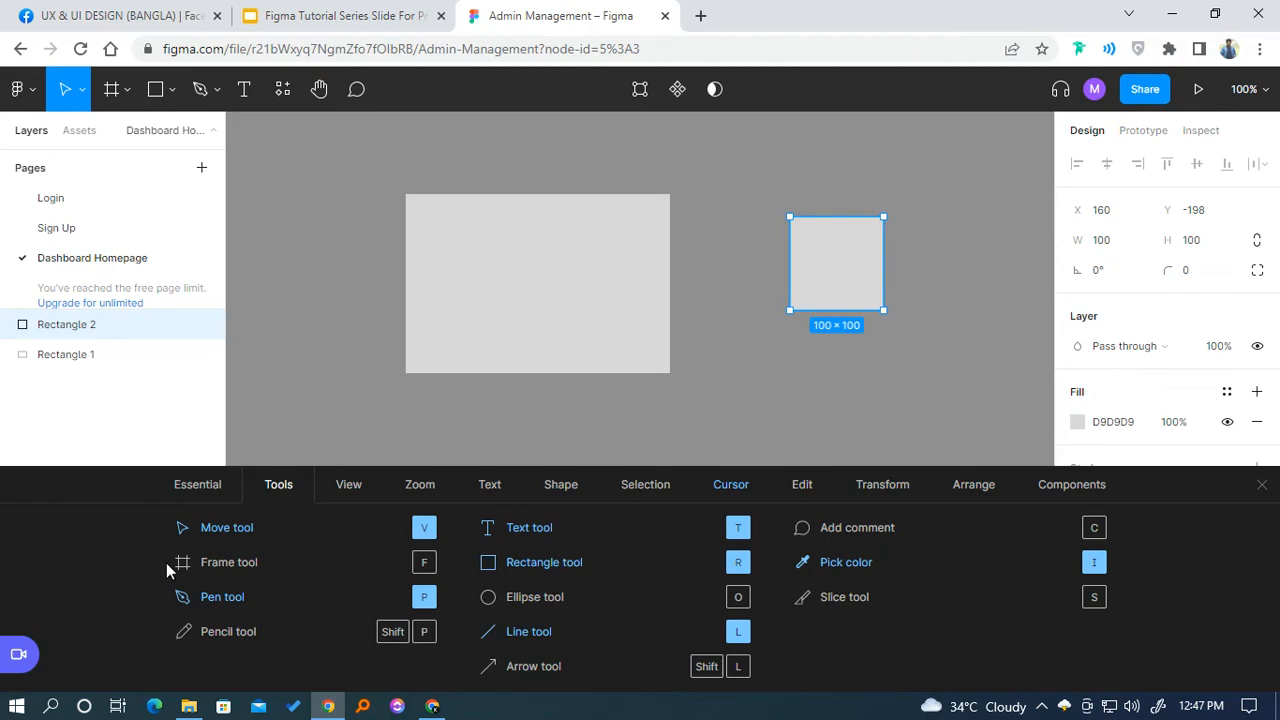
left_click(349, 486)
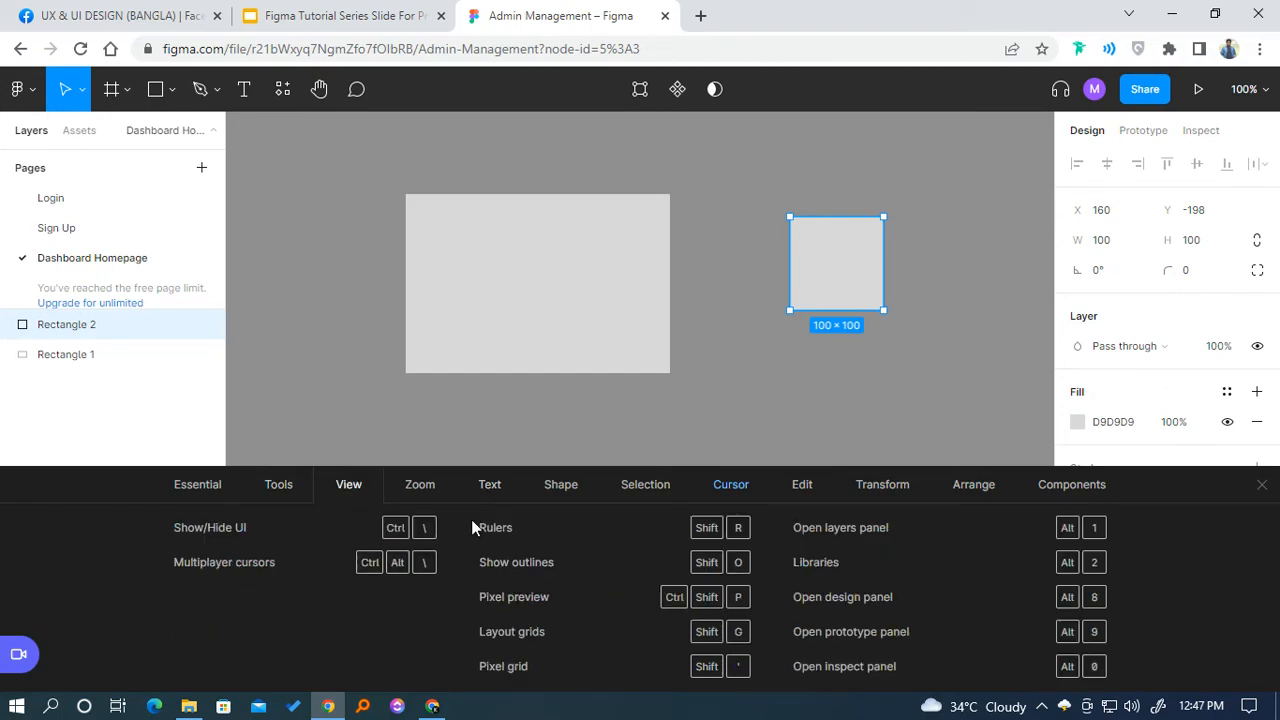
left_click(418, 488)
left_click(495, 487)
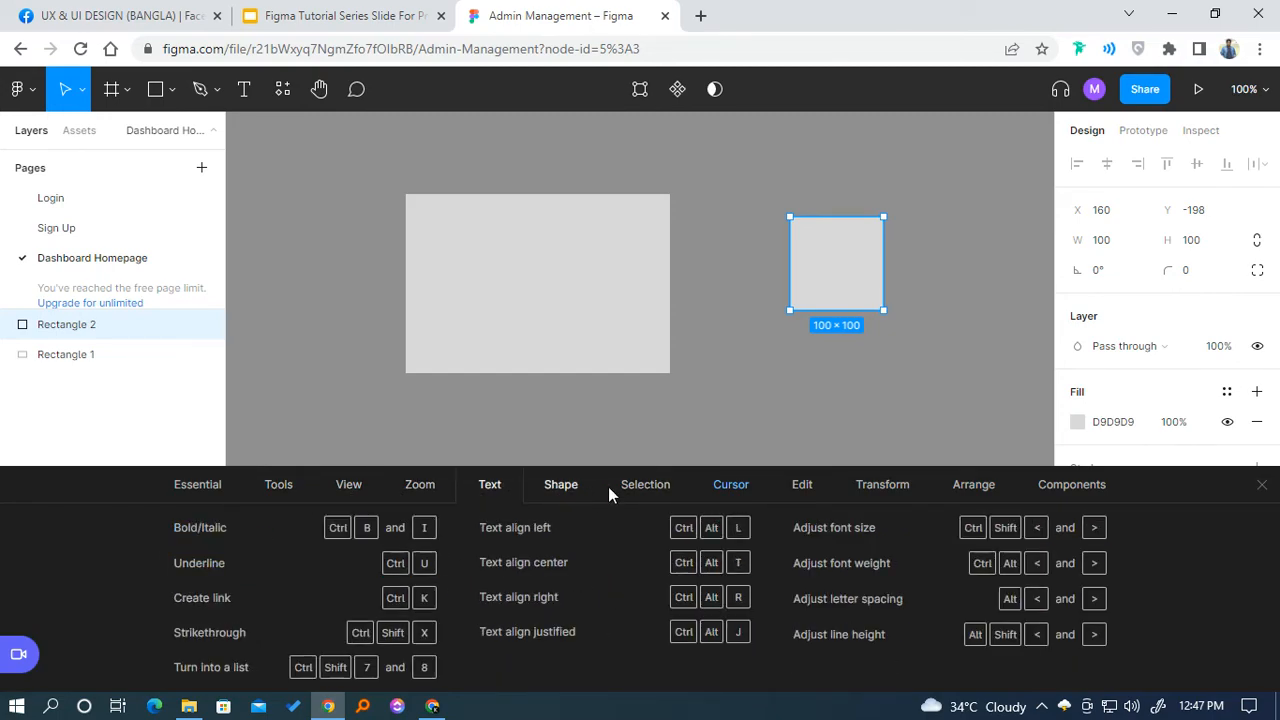
left_click(608, 486)
left_click(655, 486)
left_click(731, 487)
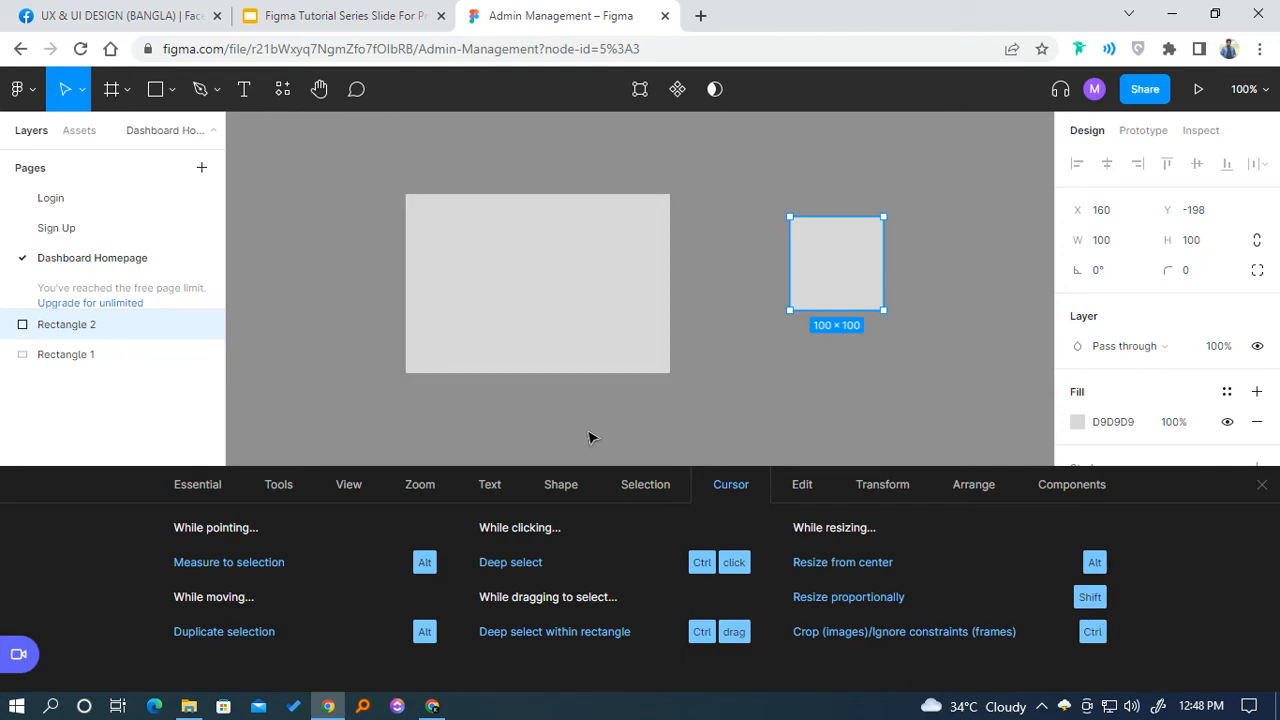
left_click(1261, 484)
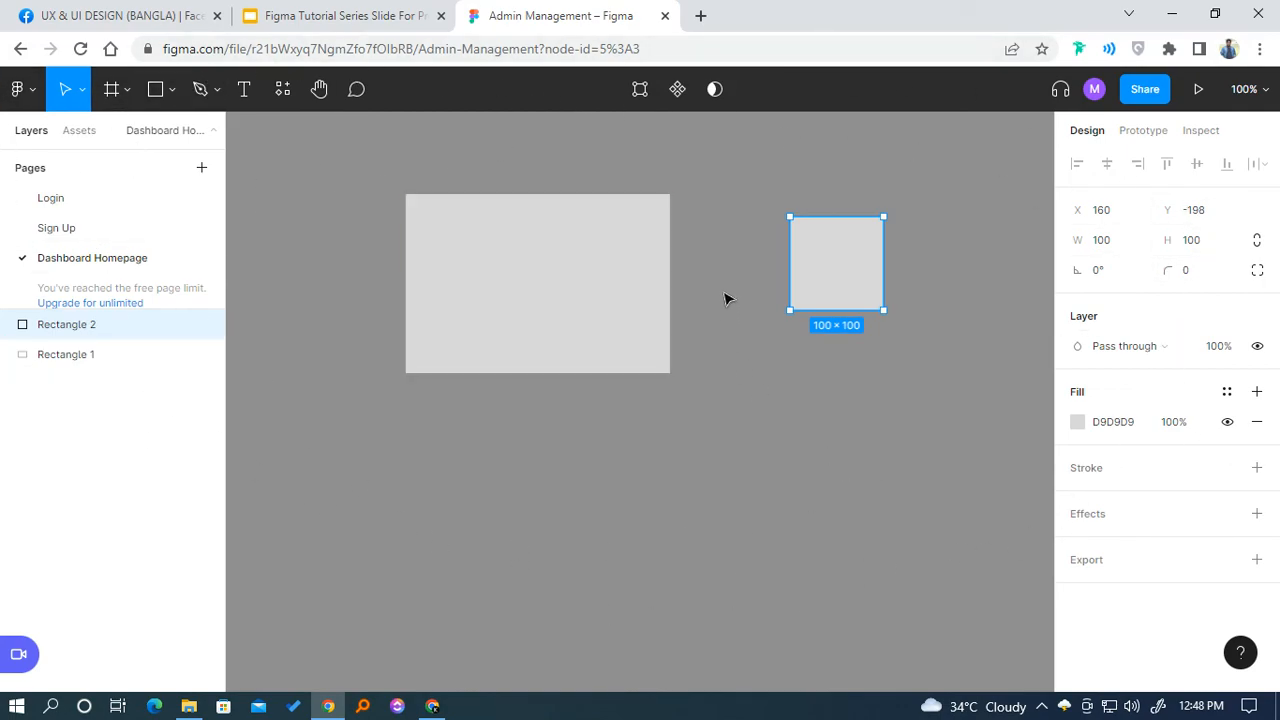
Step: Move the 100 × 100 rectangle leftward towards the large rectangle
left_click_drag(829, 266, 717, 246)
Step: Switch to the UX & UI DESIGN (BANGLA) Facebook group and look over its cover, description and posts
left_click(110, 15)
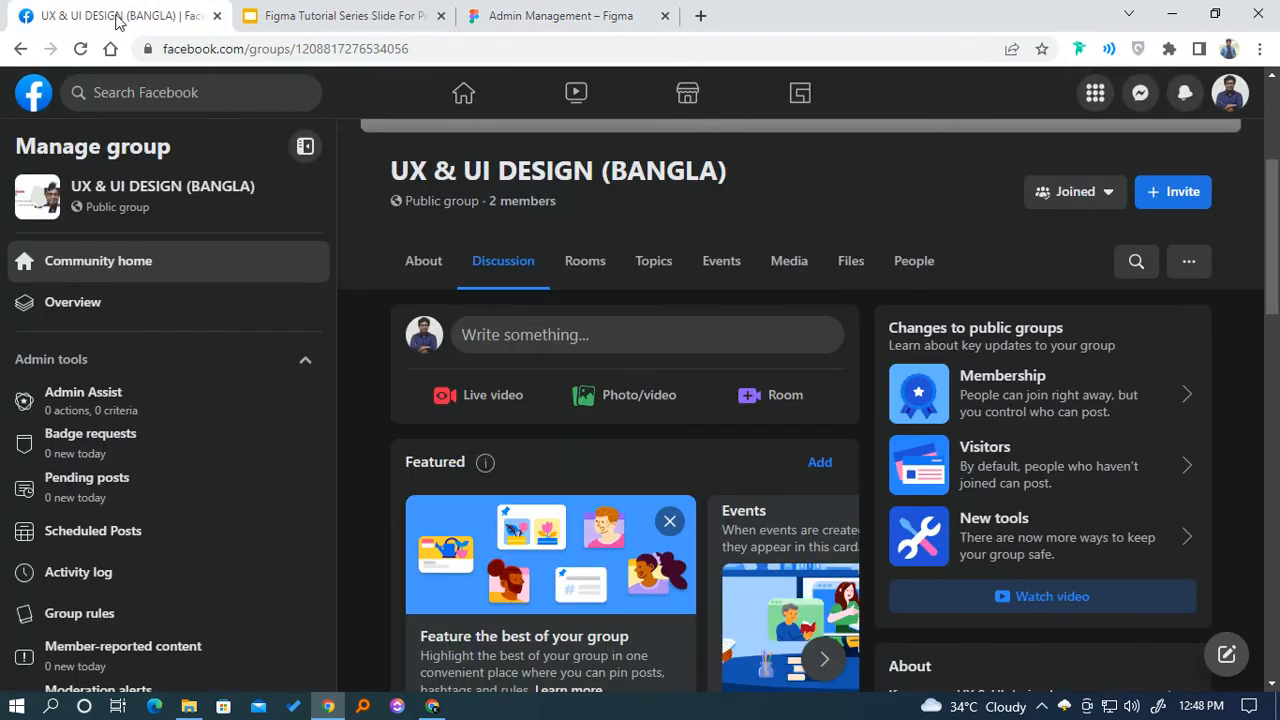
scroll(620, 540, "up", 3)
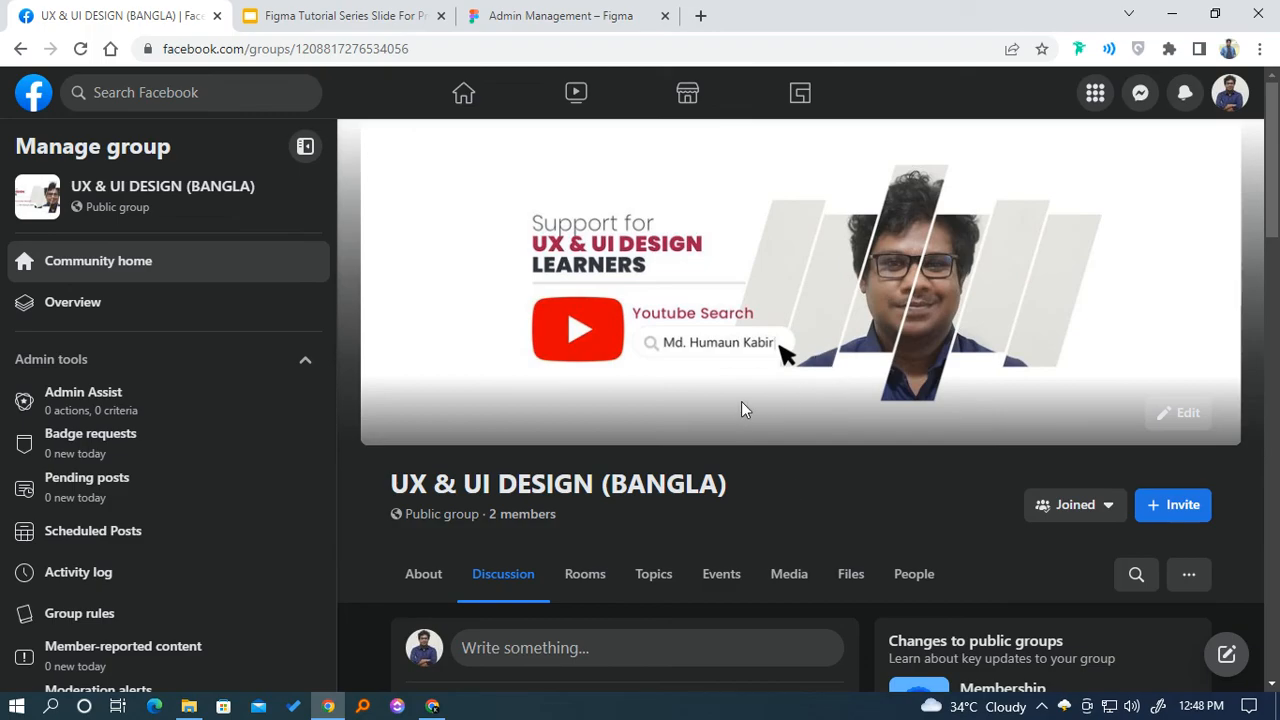
scroll(742, 402, "down", 6)
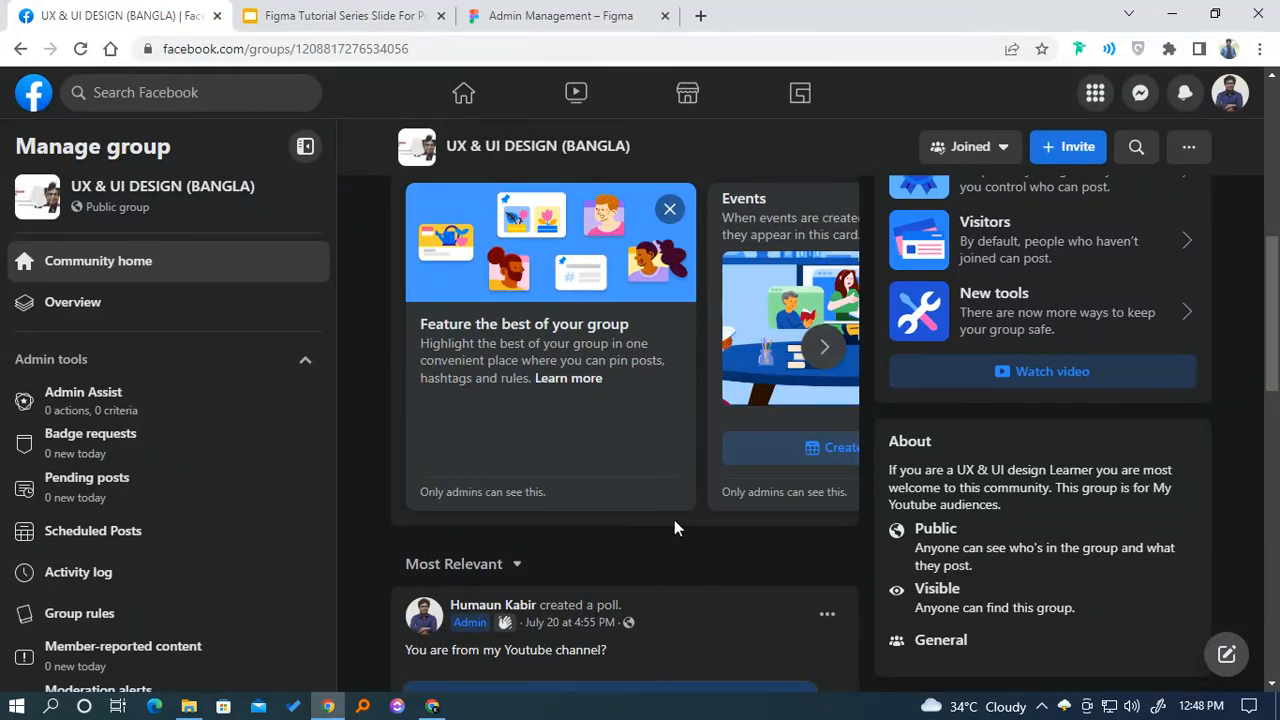
scroll(649, 516, "up", 6)
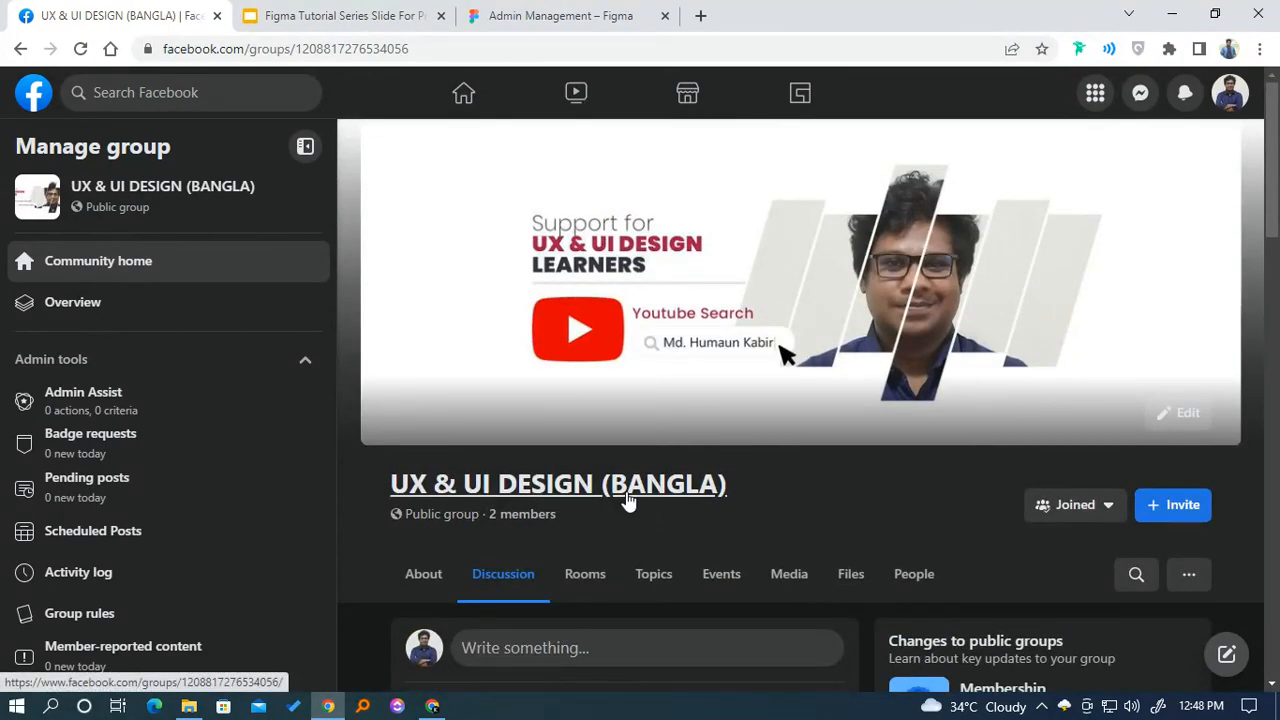